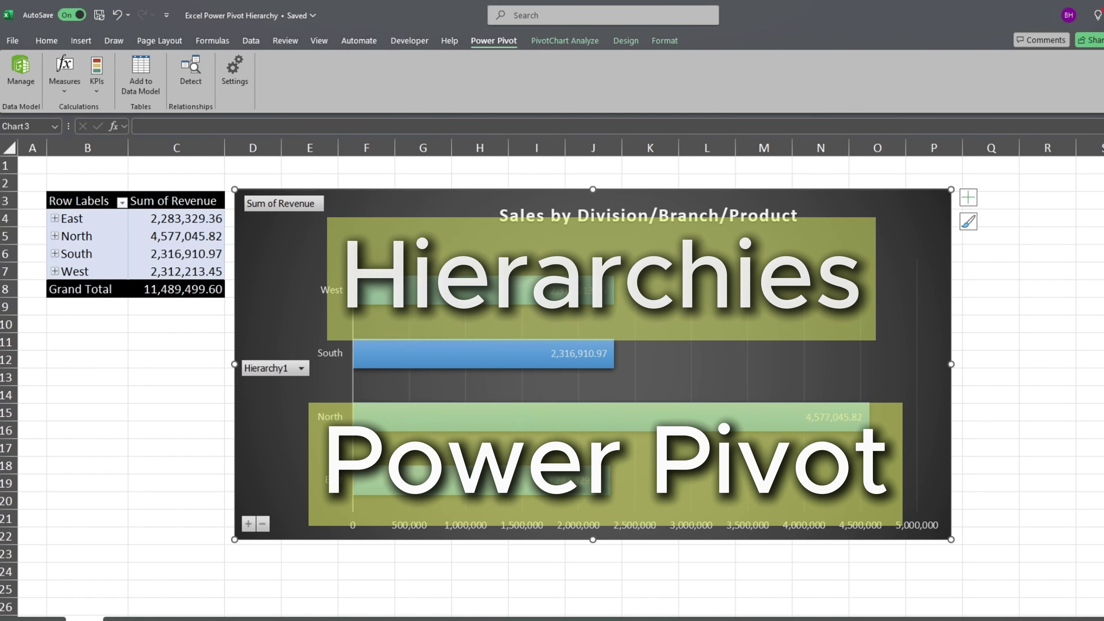
Drill the revenue pivot chart down to products, then collapse it back to branches A and B.
click(323, 583)
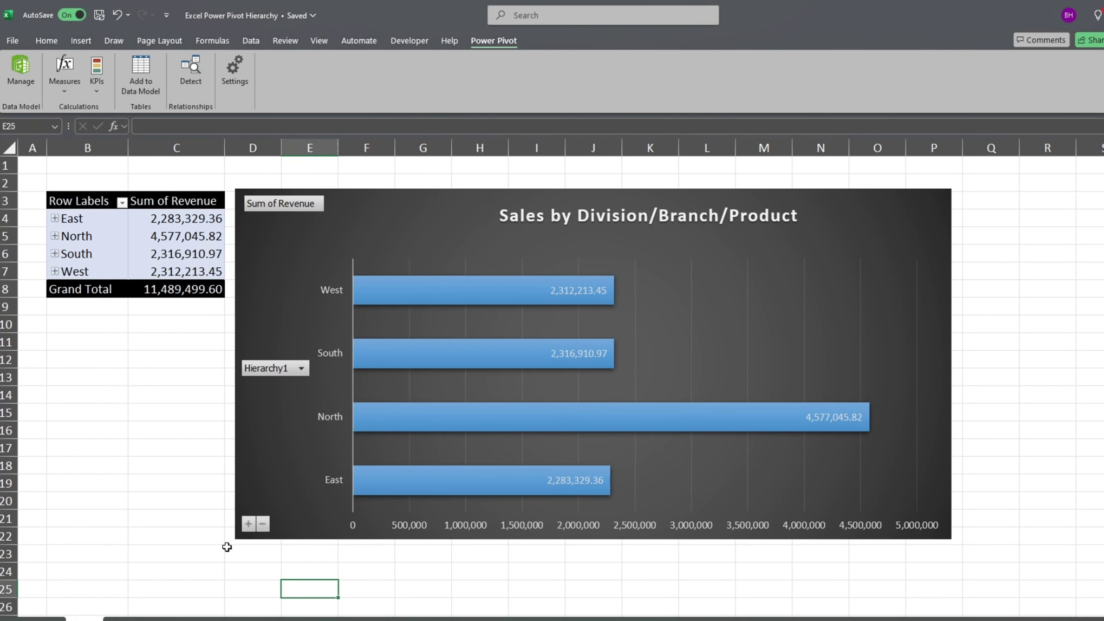
click(247, 524)
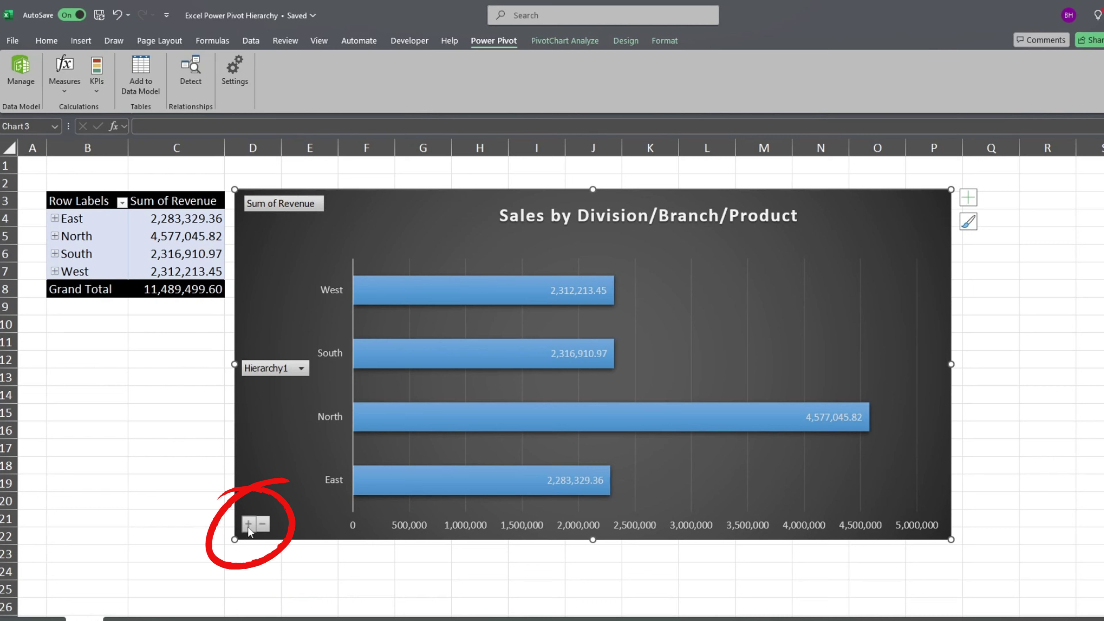
click(248, 525)
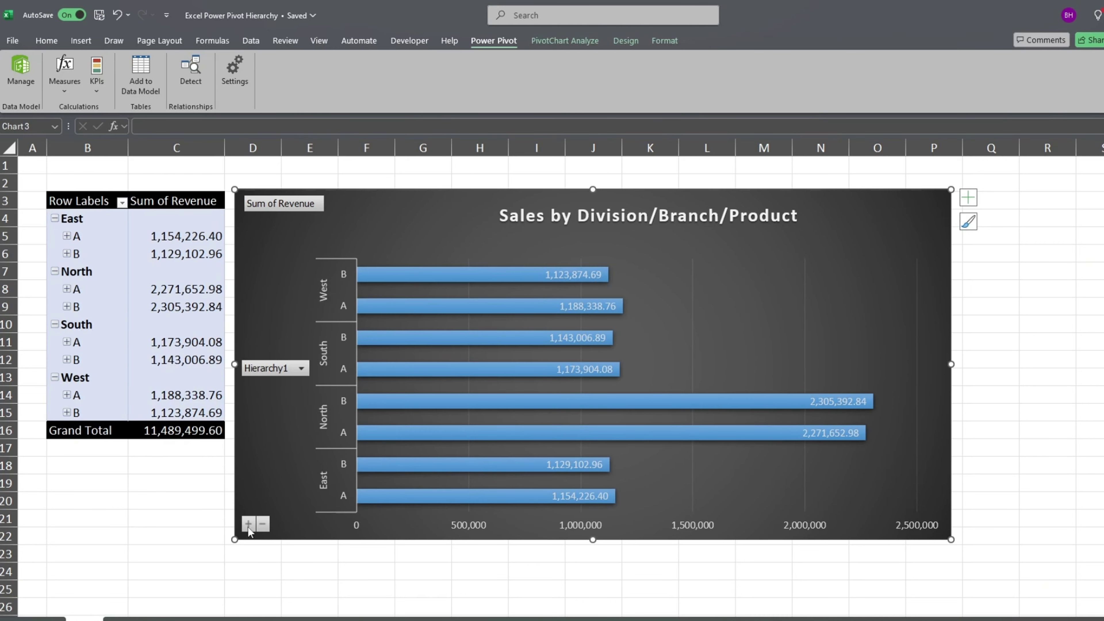
click(247, 525)
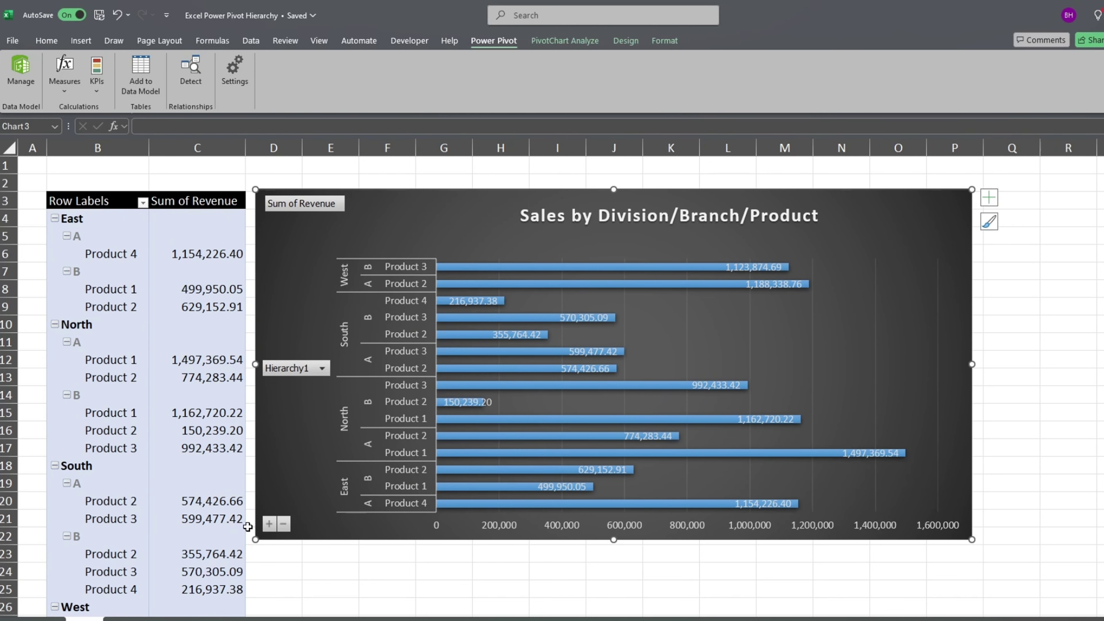
click(283, 523)
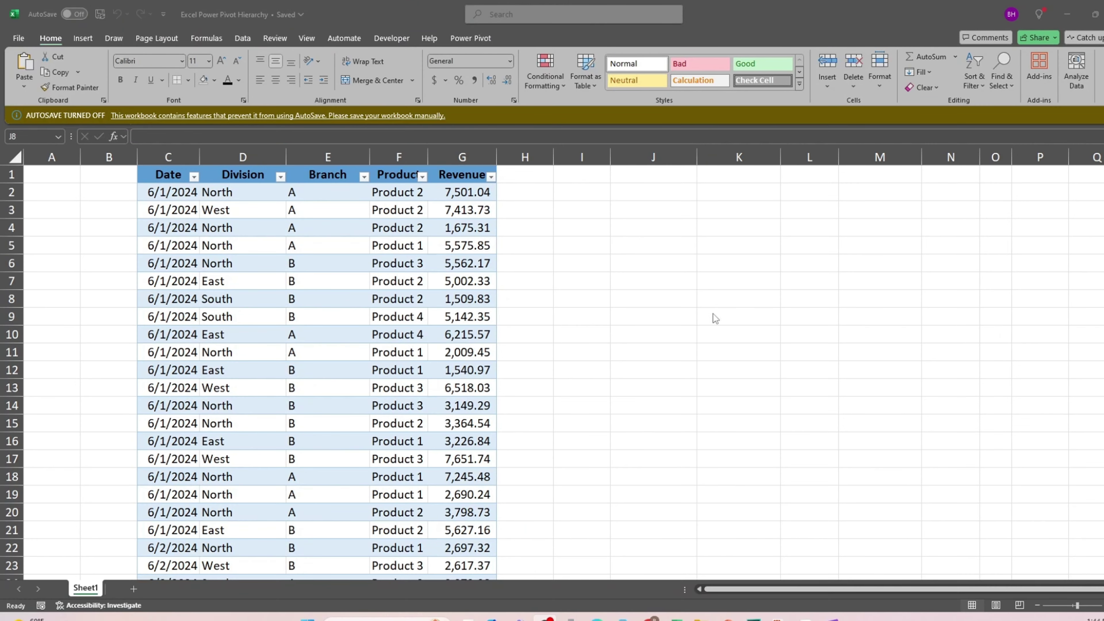
Show the Power Pivot ribbon commands next to the sales source table.
click(693, 305)
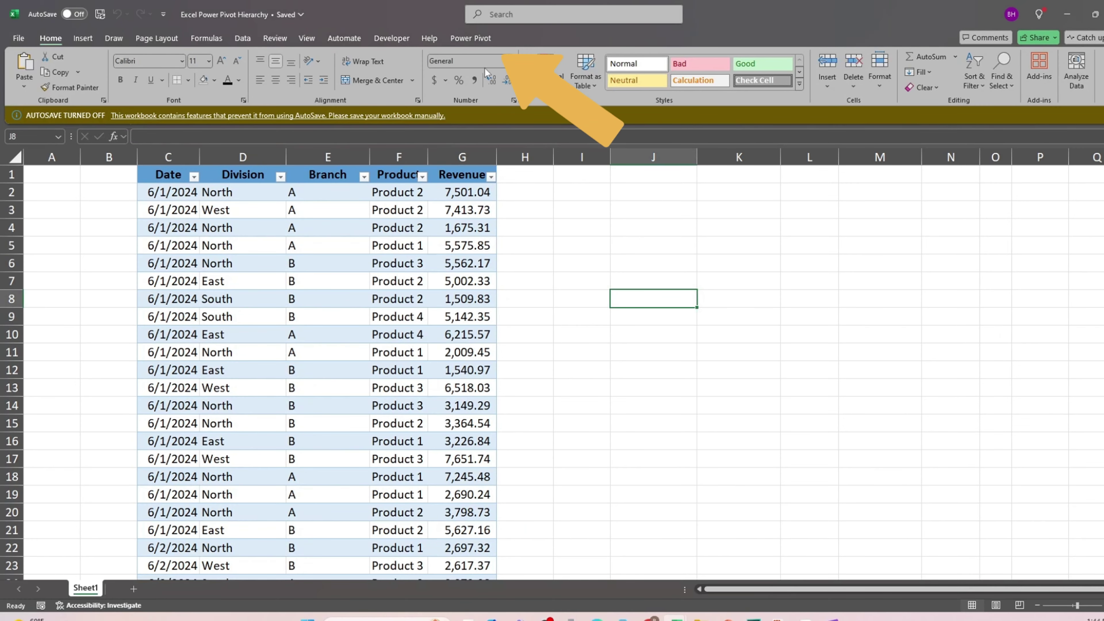
click(471, 38)
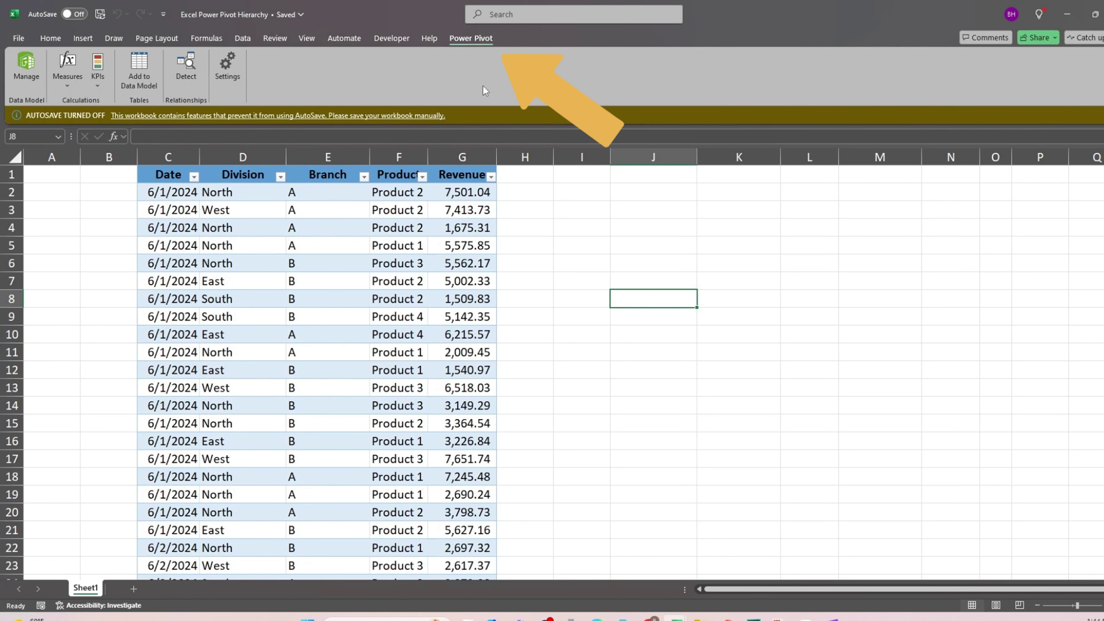
Enable the Microsoft Power Pivot for Excel COM add-in through Excel Options > Add-ins.
click(13, 40)
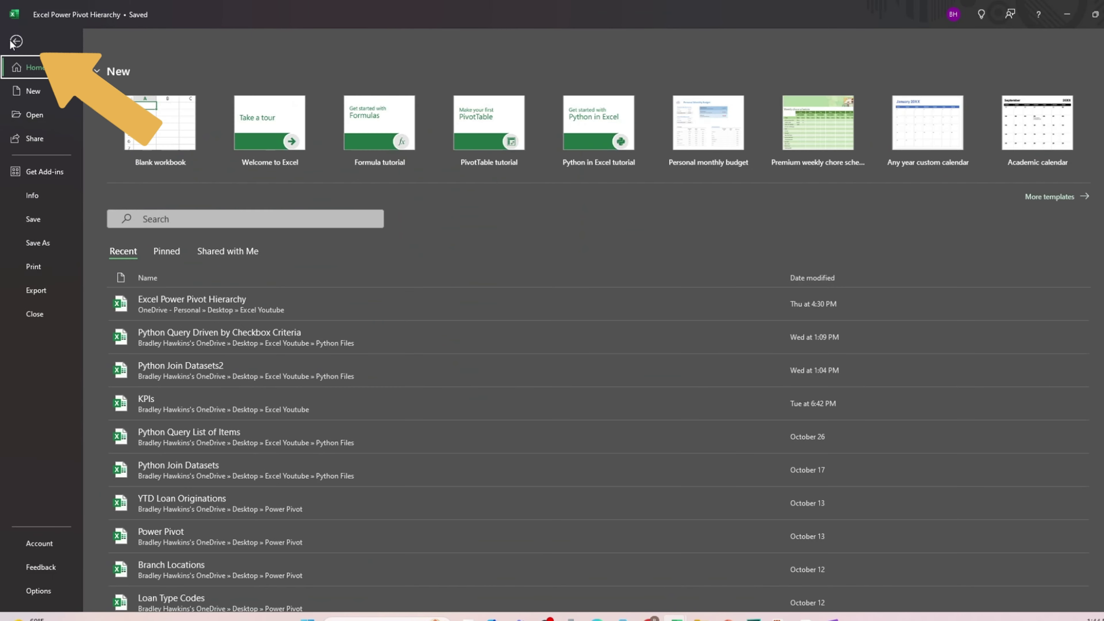
click(43, 593)
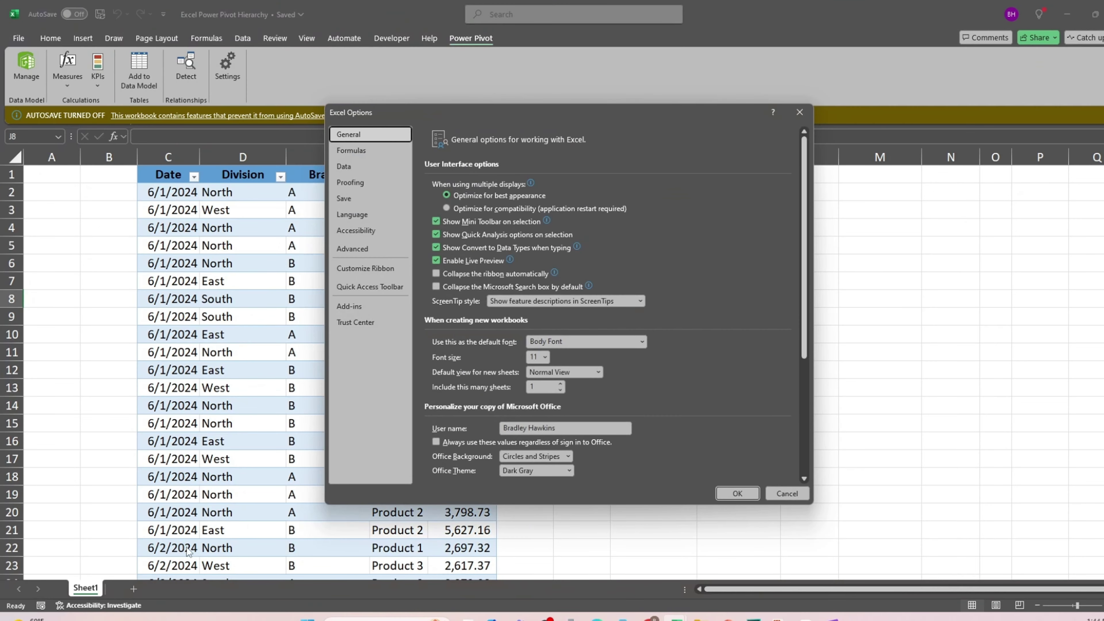
click(363, 307)
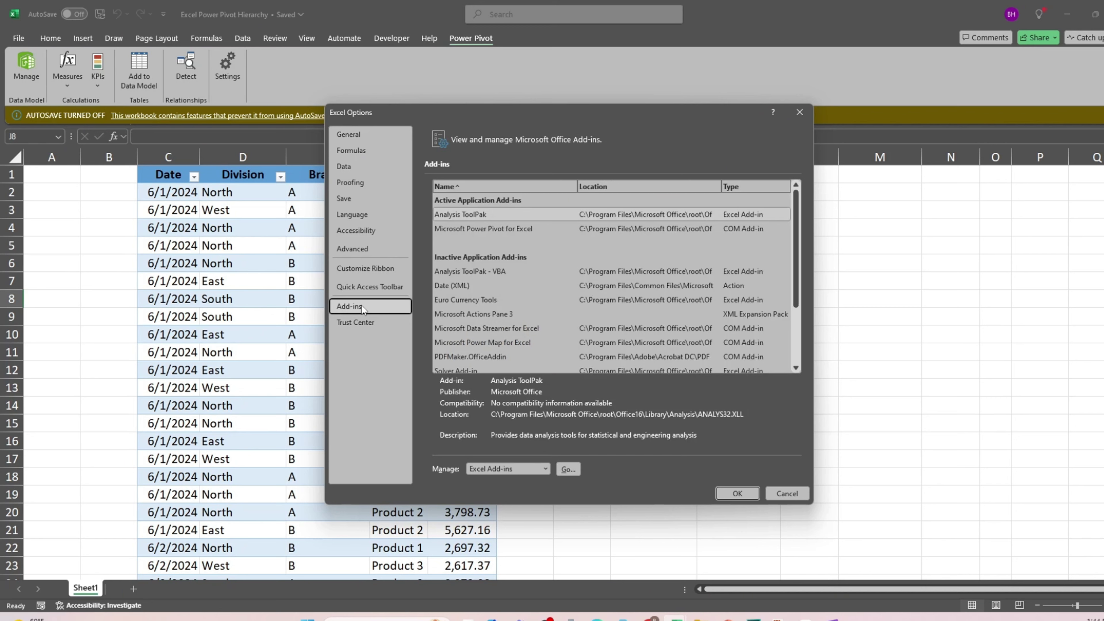
click(546, 467)
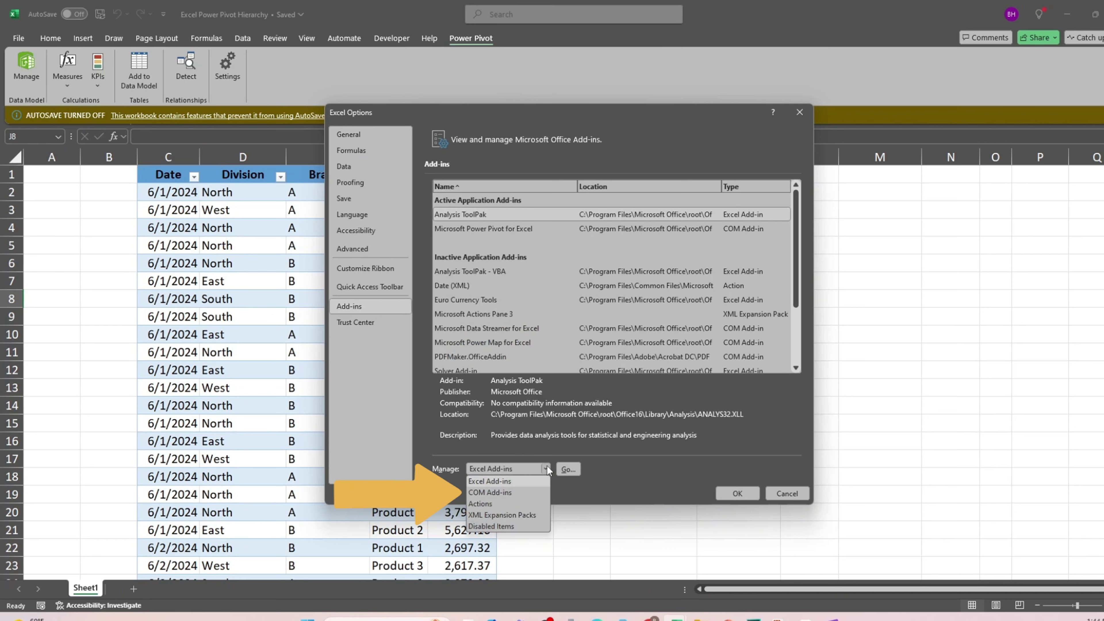
click(507, 492)
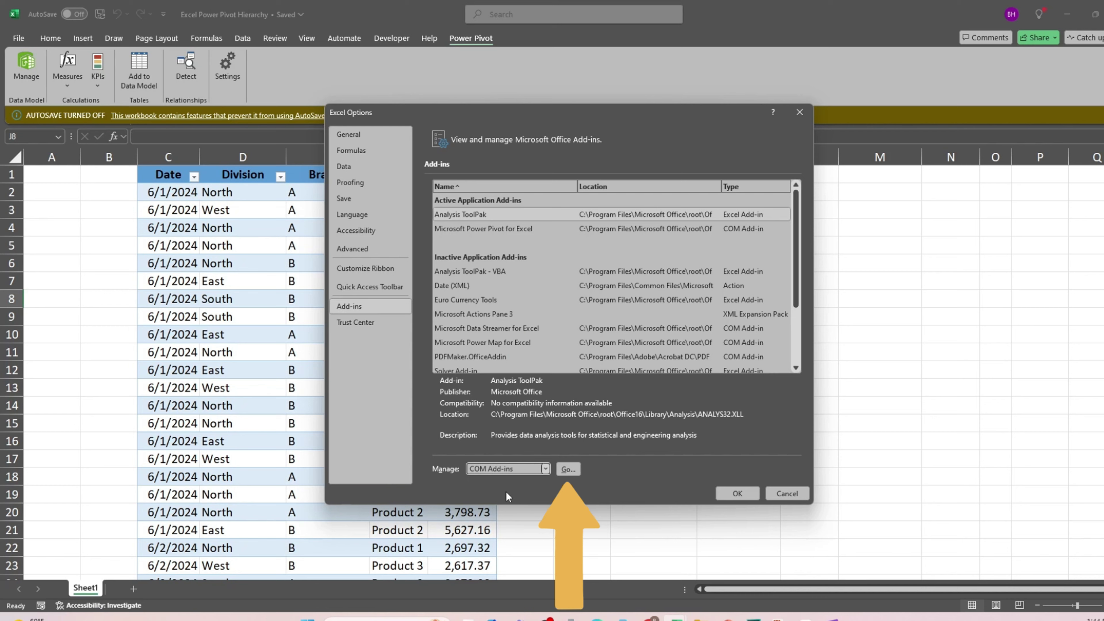
click(575, 472)
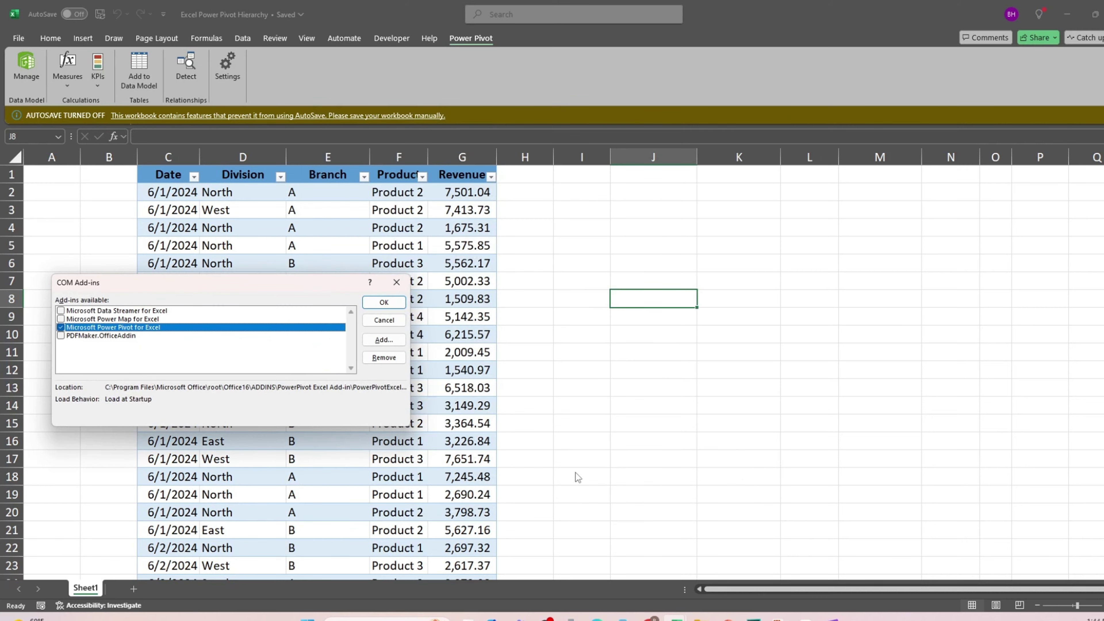
drag(272, 285, 514, 279)
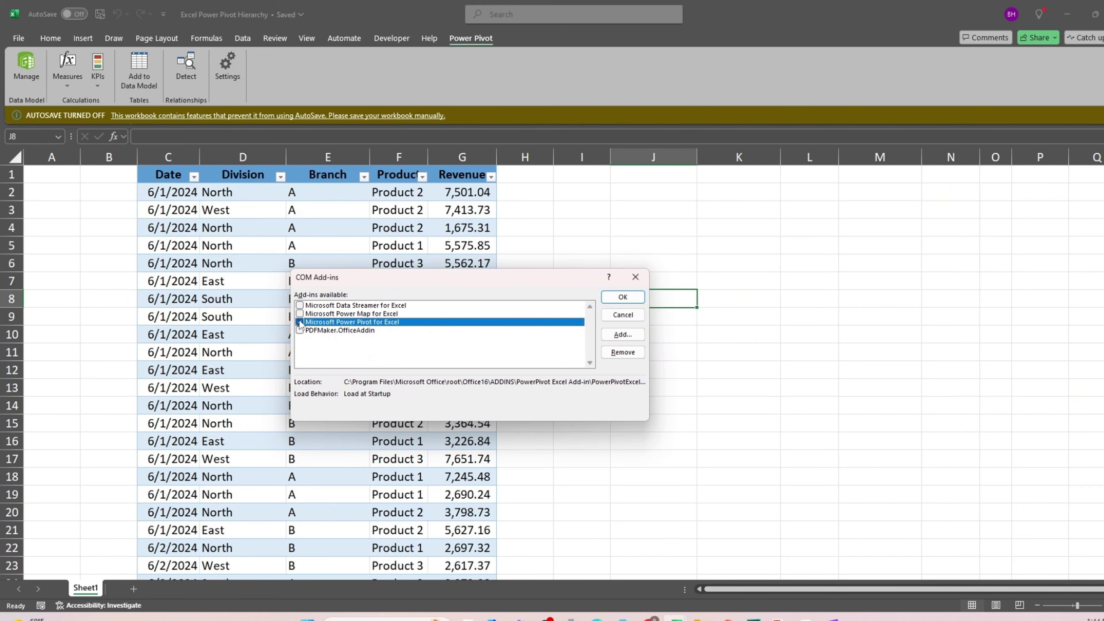
click(635, 297)
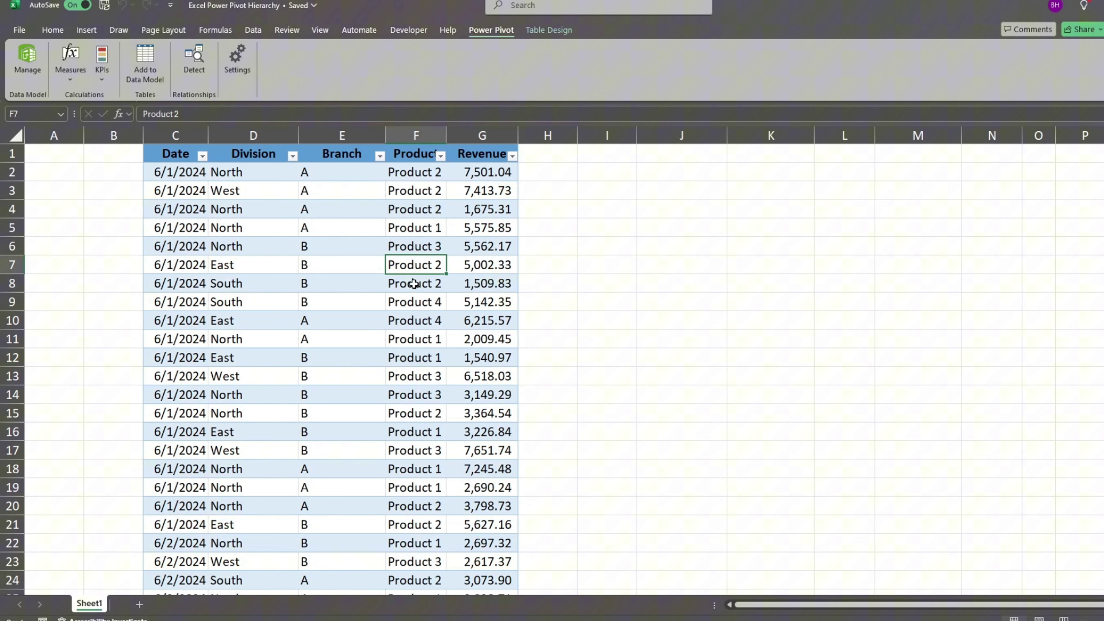
Add the sales table to the data model as Table2 and format Revenue with thousands separators.
click(413, 283)
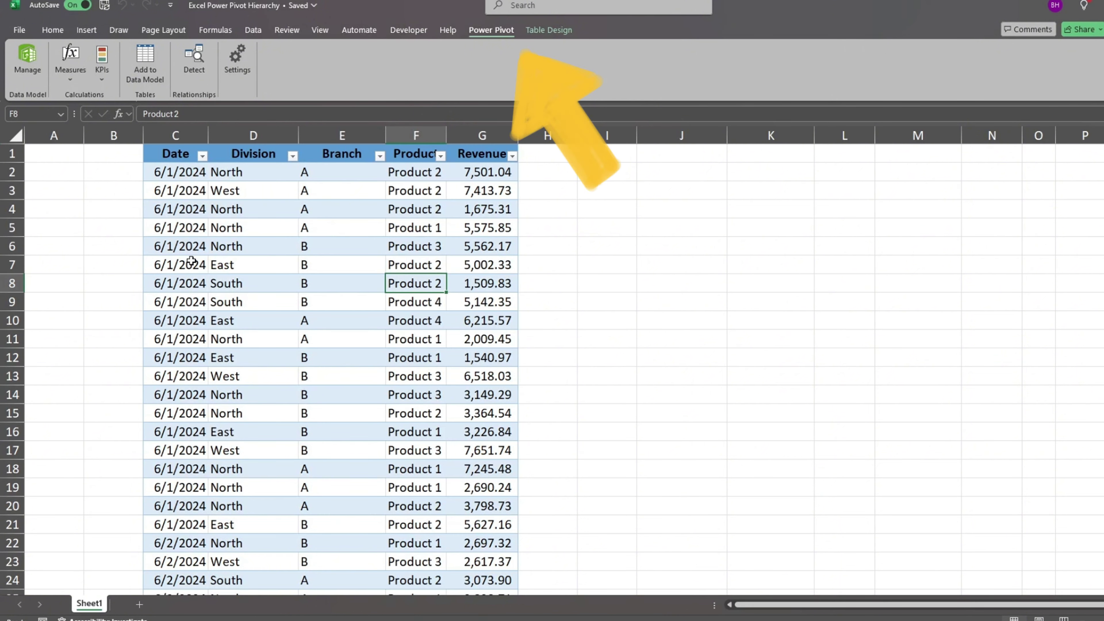
click(140, 65)
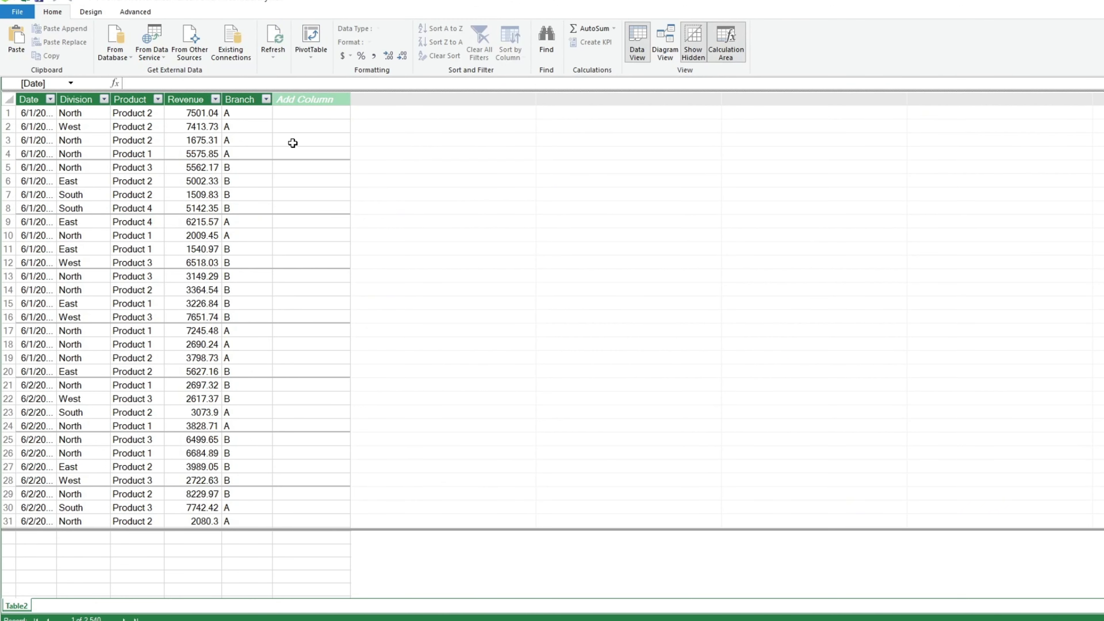
click(203, 99)
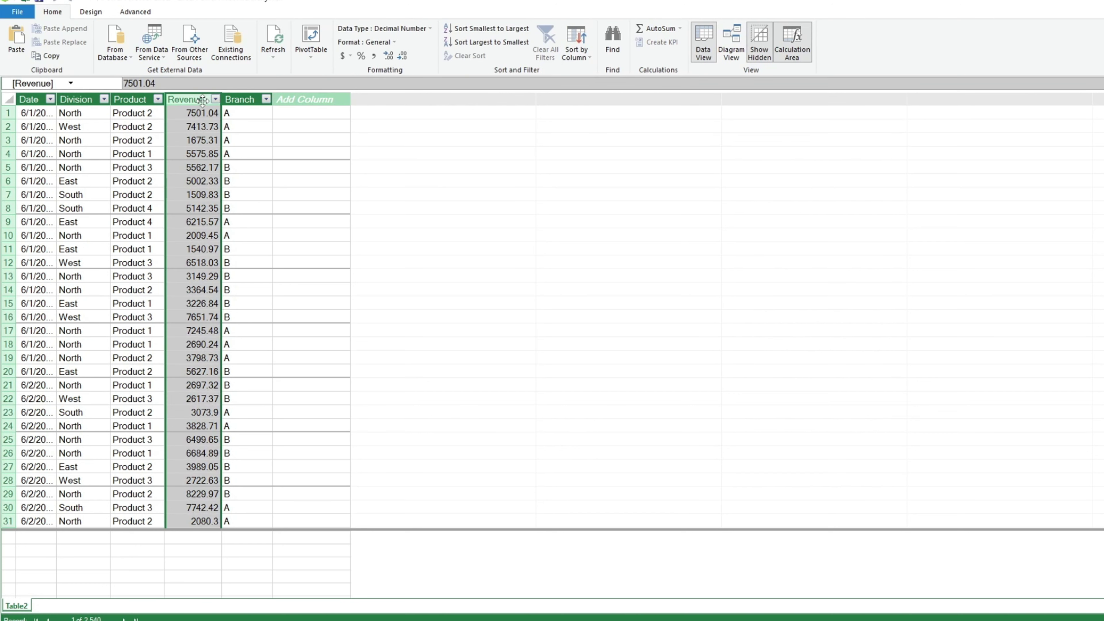
click(374, 56)
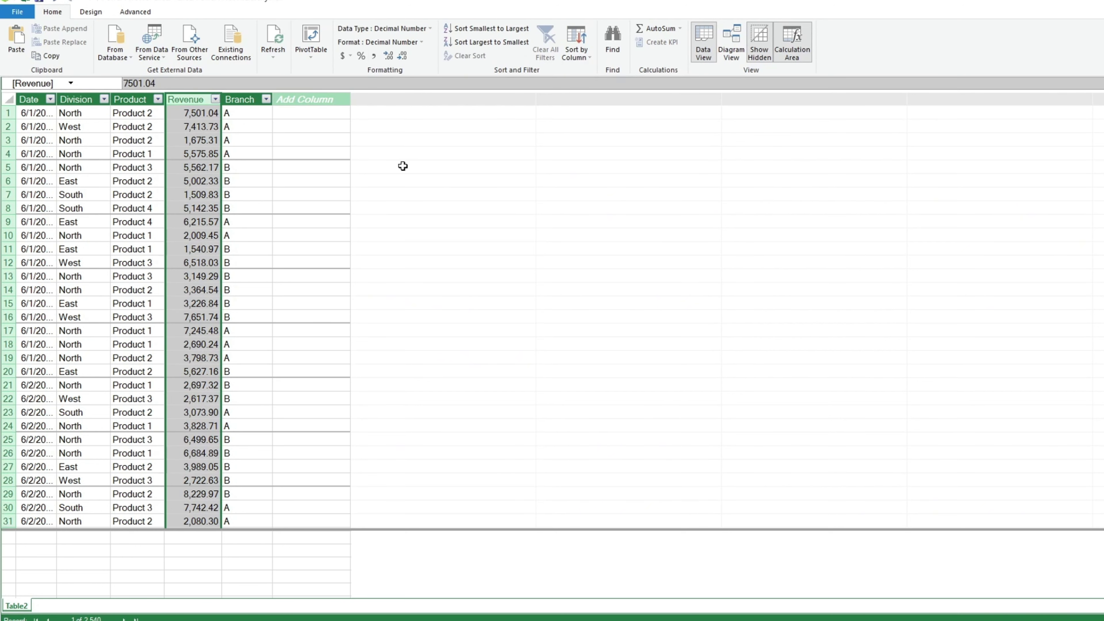
In Diagram View, create Hierarchy1 on Table2 starting from the Division field.
click(731, 42)
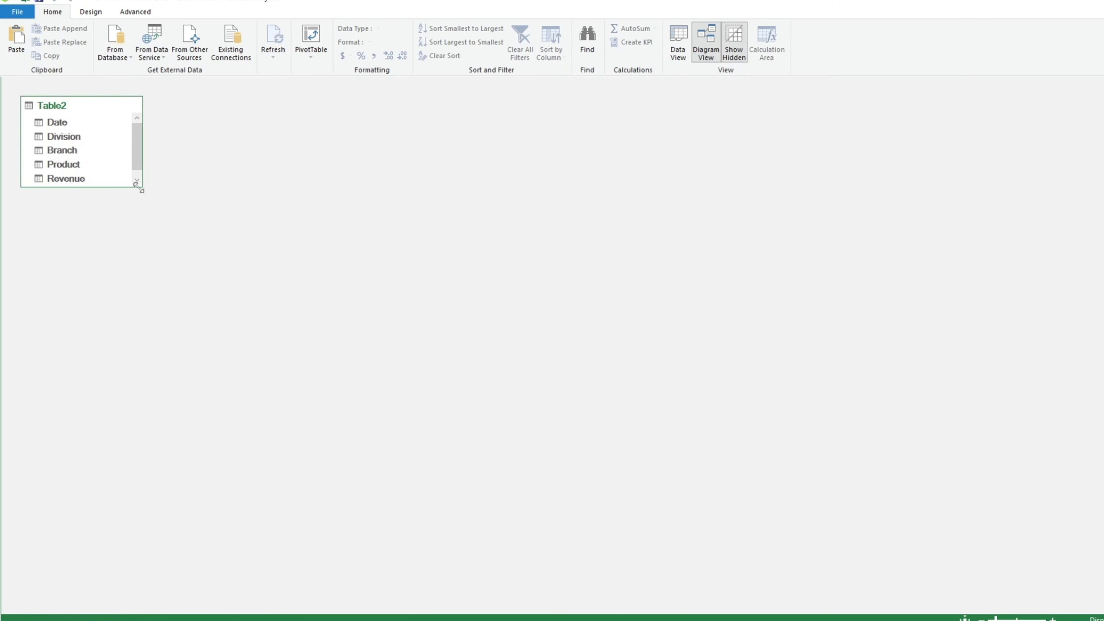
drag(142, 187, 145, 268)
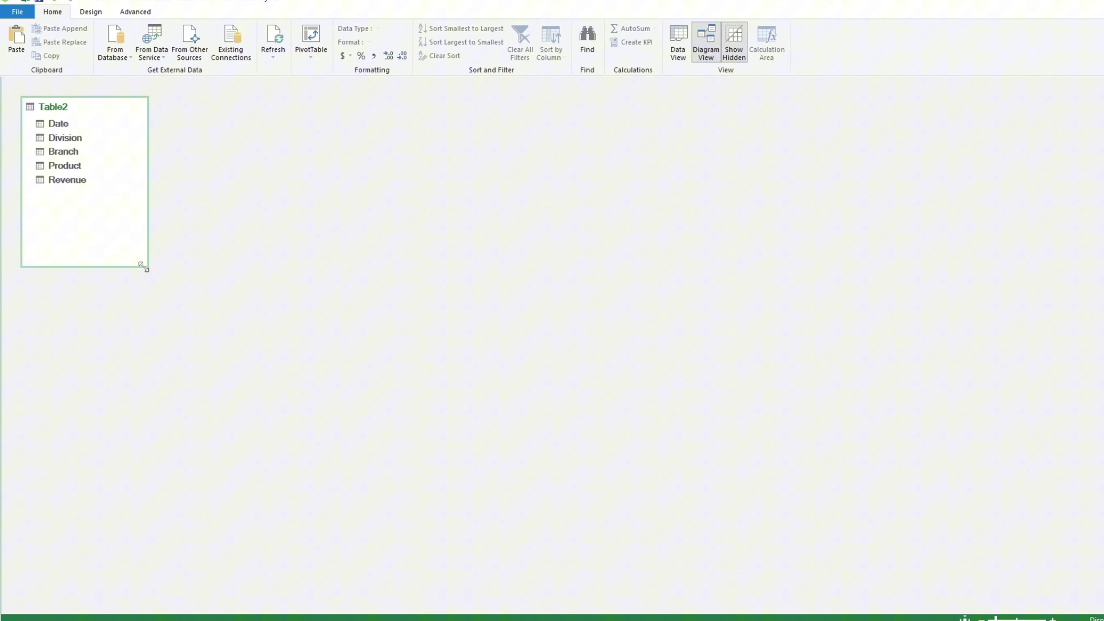
click(68, 137)
right_click(69, 139)
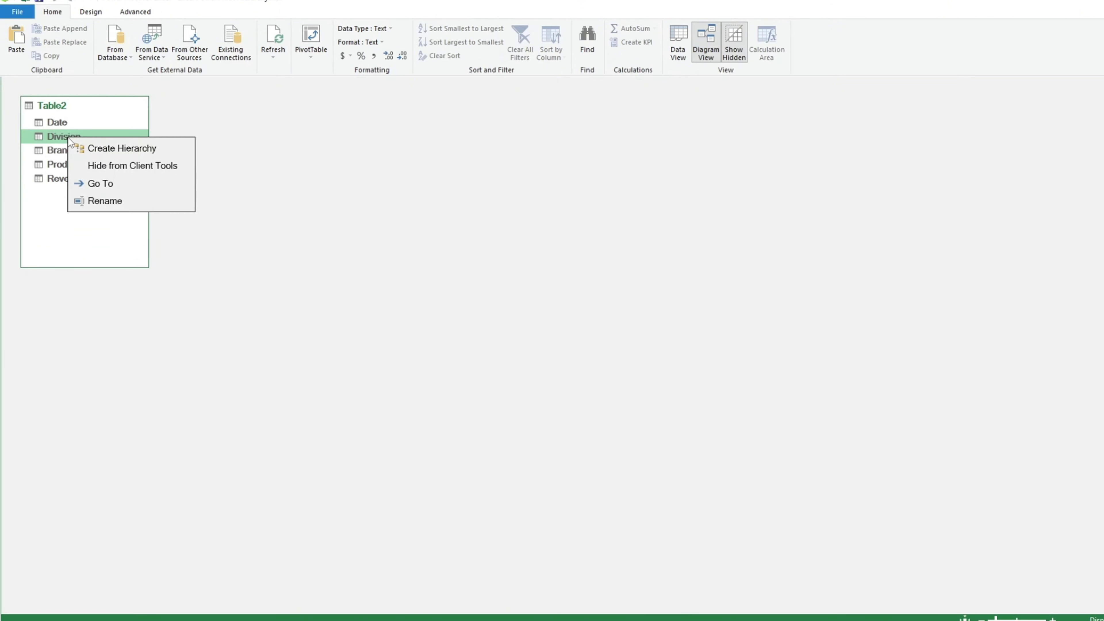
click(99, 148)
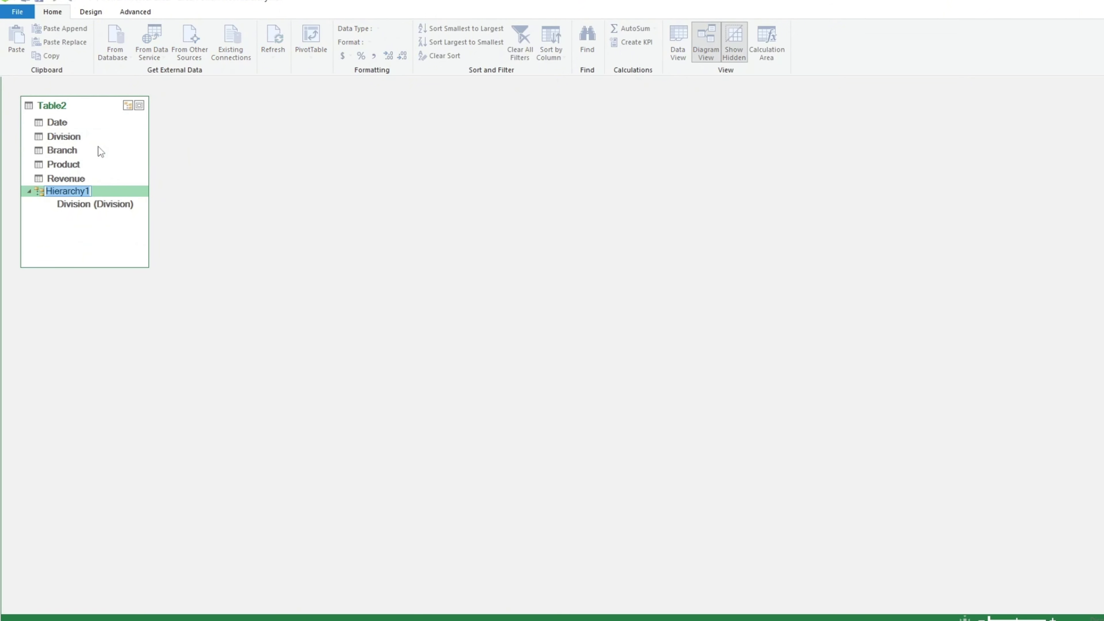
click(95, 205)
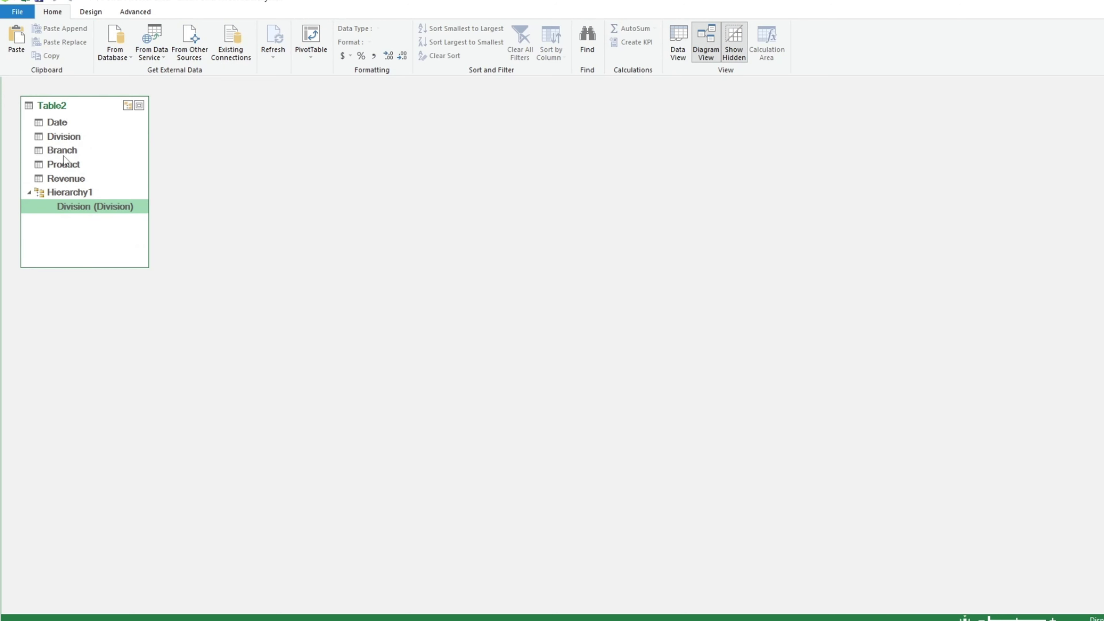
Add Branch and then Product to Hierarchy1 below Division.
click(70, 152)
right_click(69, 152)
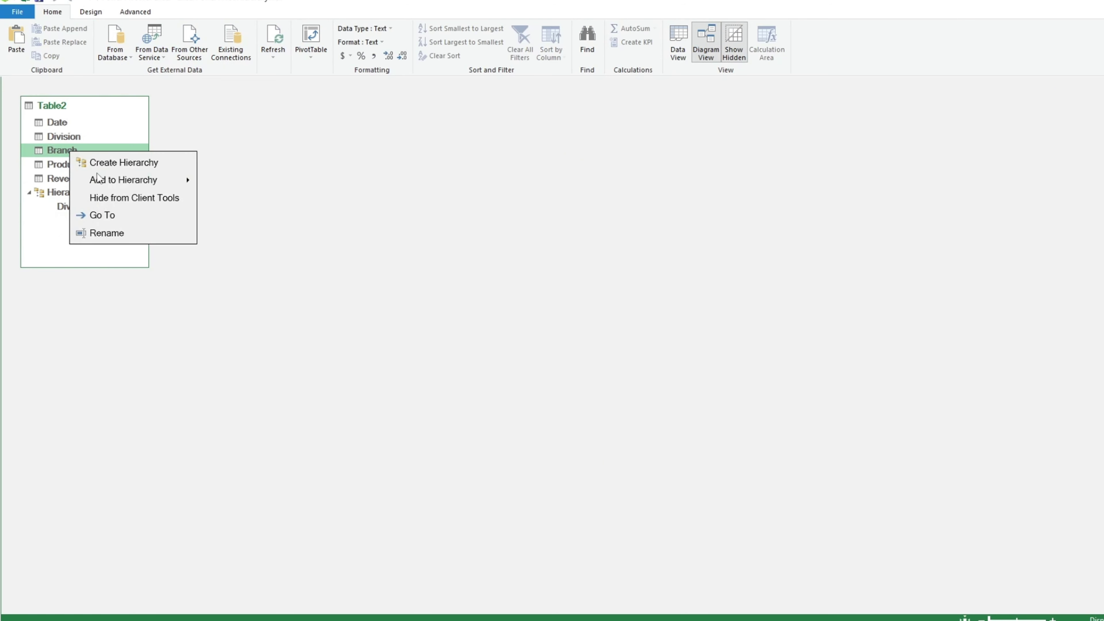
mouse_move(101, 181)
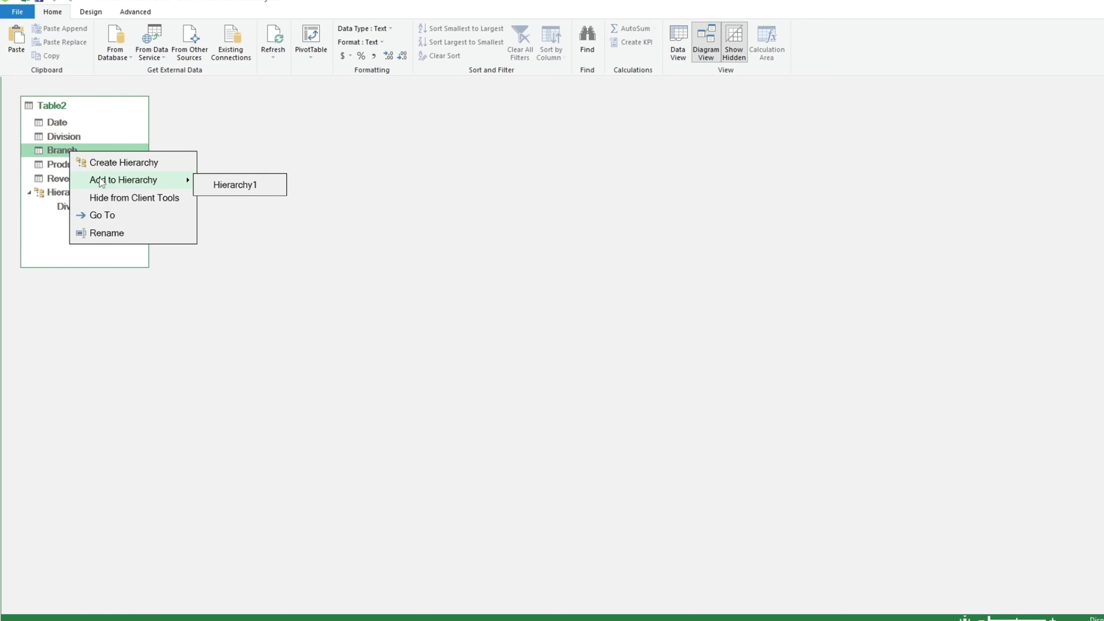
click(211, 184)
click(77, 165)
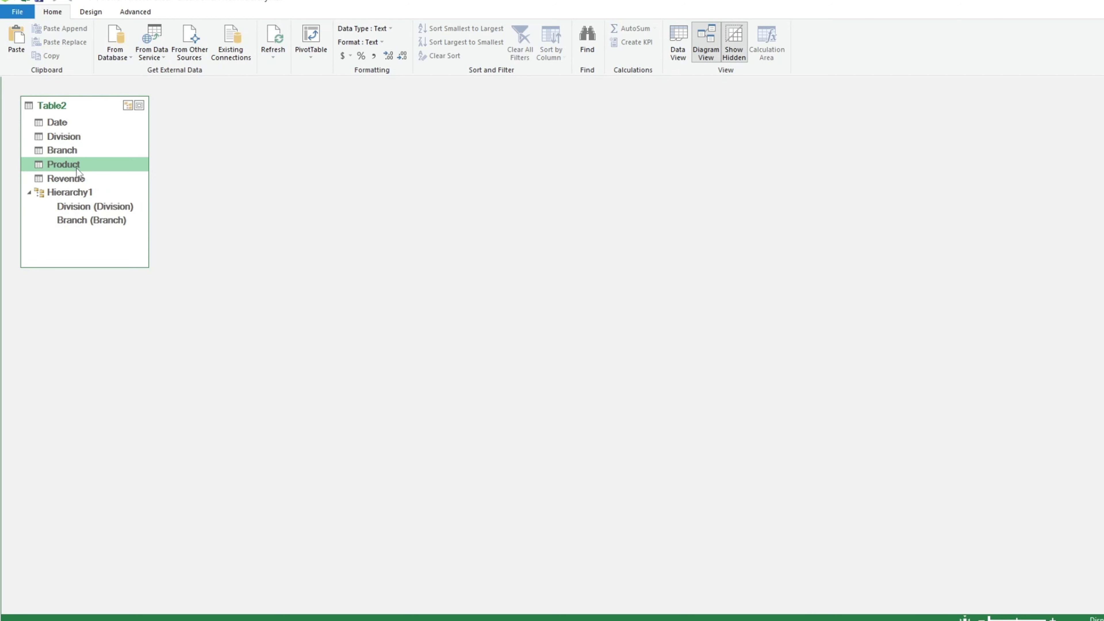
right_click(76, 168)
mouse_move(131, 195)
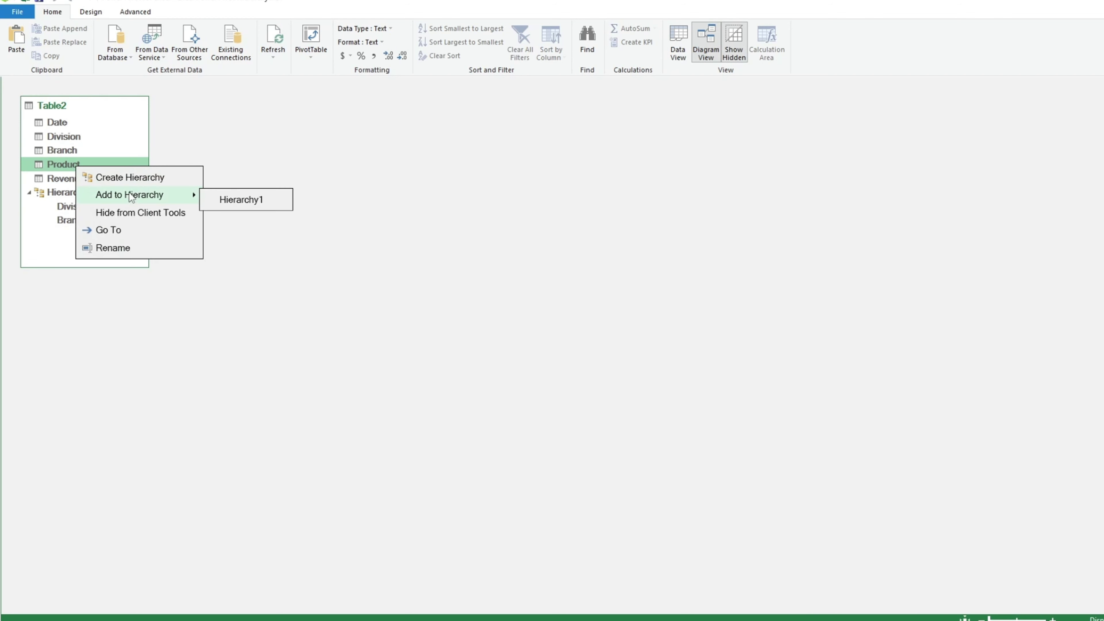
click(238, 198)
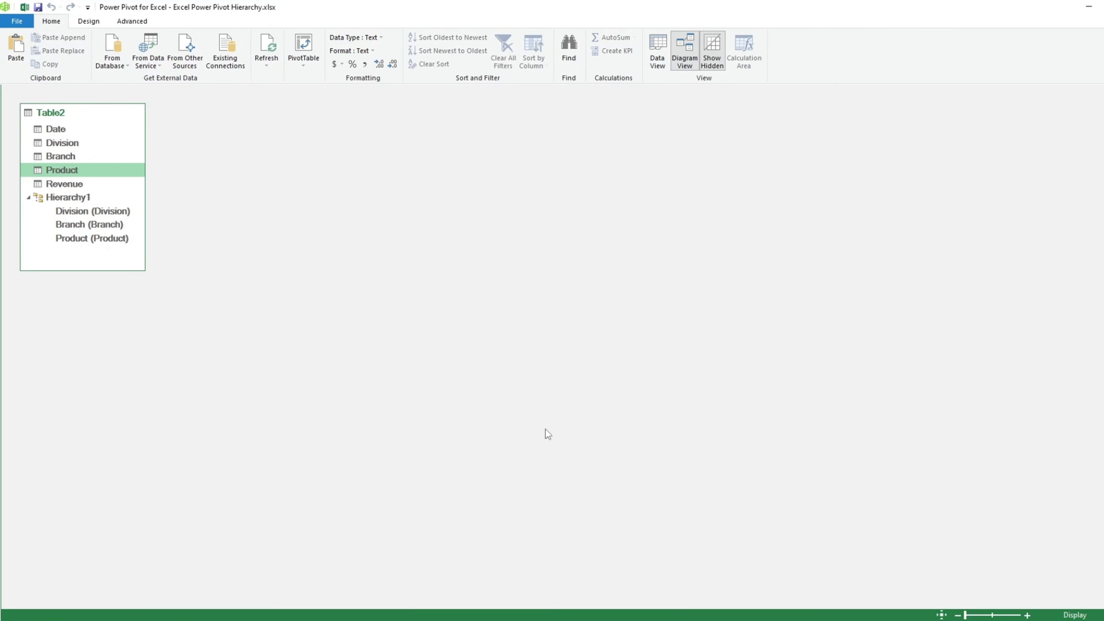
Insert a PivotTable from the Power Pivot data model on a new worksheet.
click(304, 60)
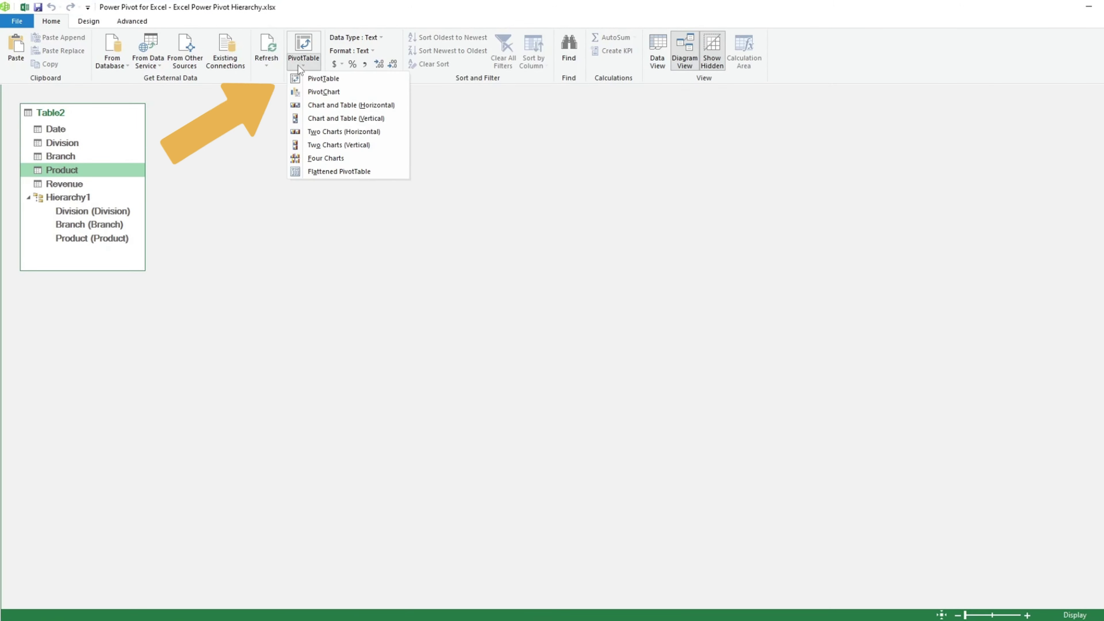
click(309, 80)
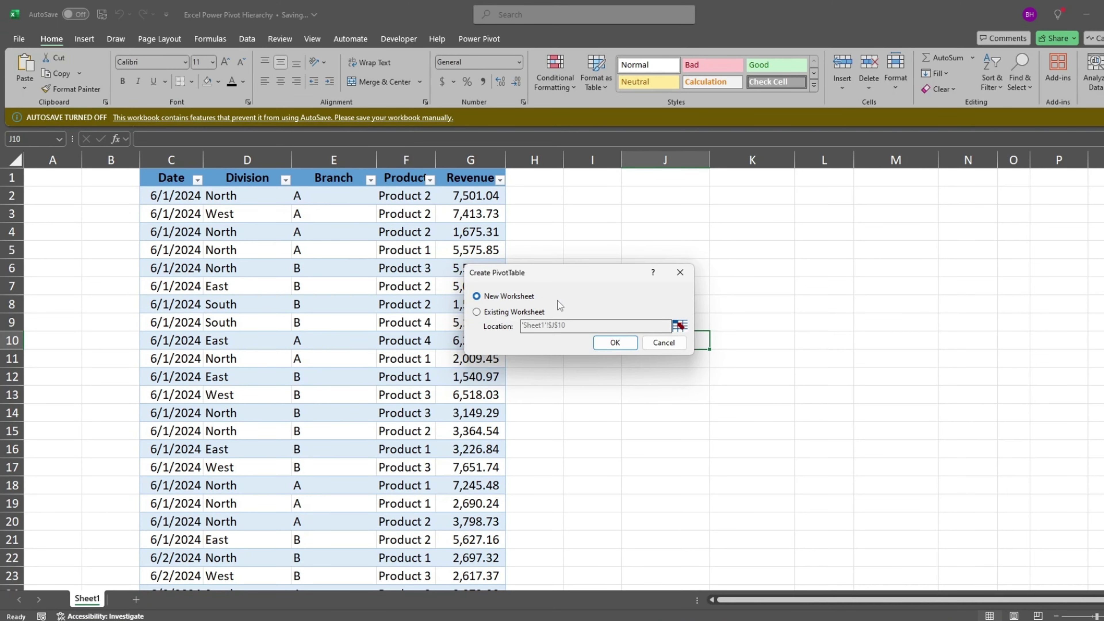
click(617, 342)
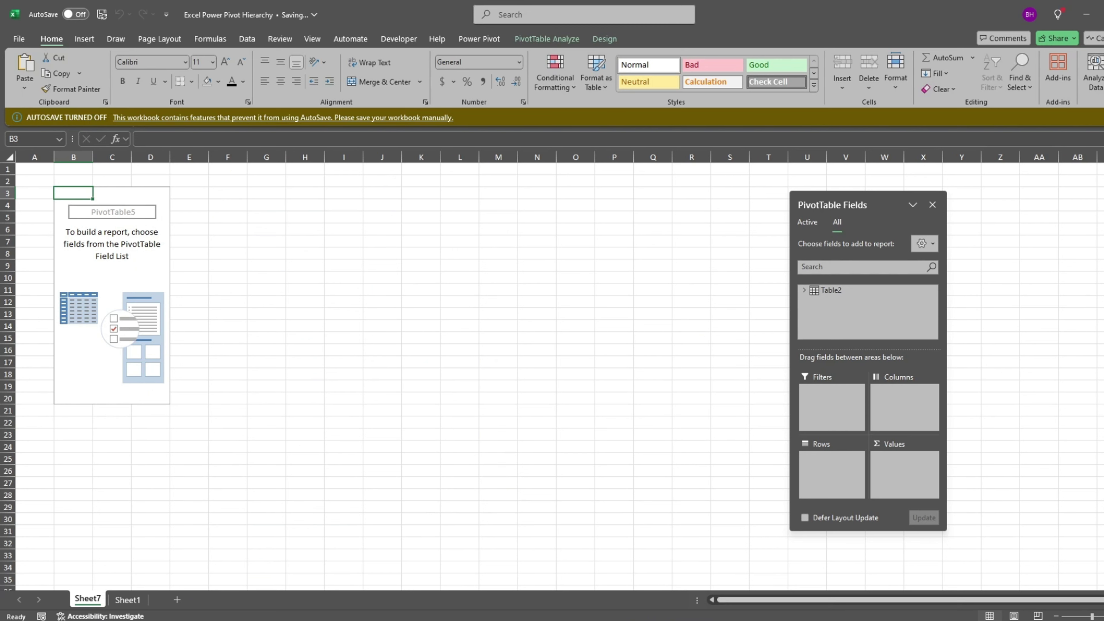
Put Table2's Hierarchy1 in Rows and Sum of Revenue in Values, totalling 11,489,499.60.
drag(1092, 617, 1096, 617)
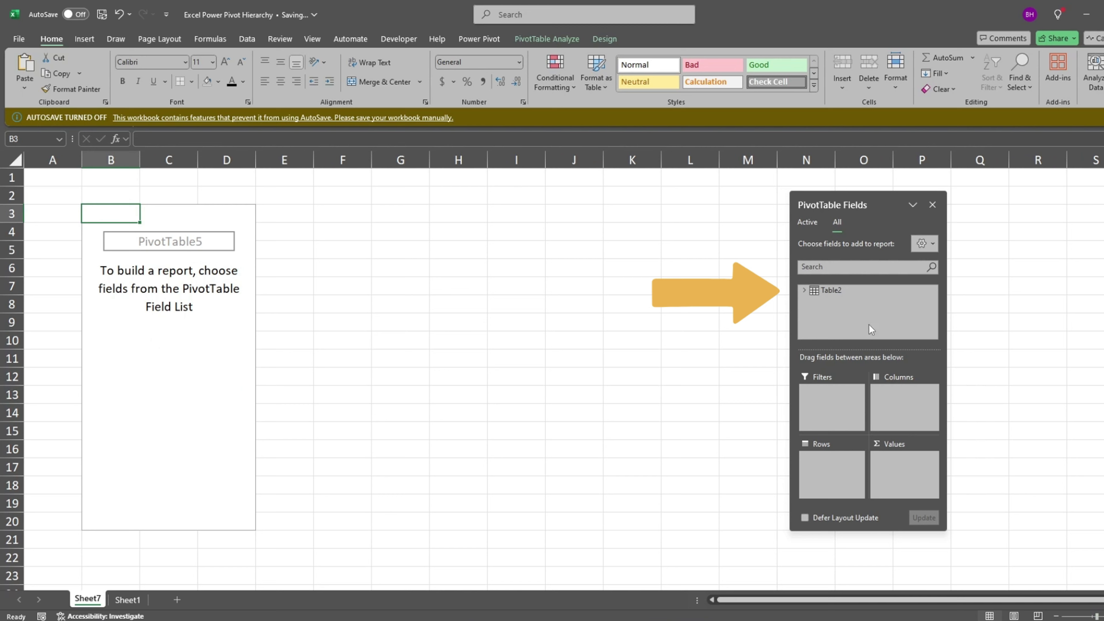
click(805, 291)
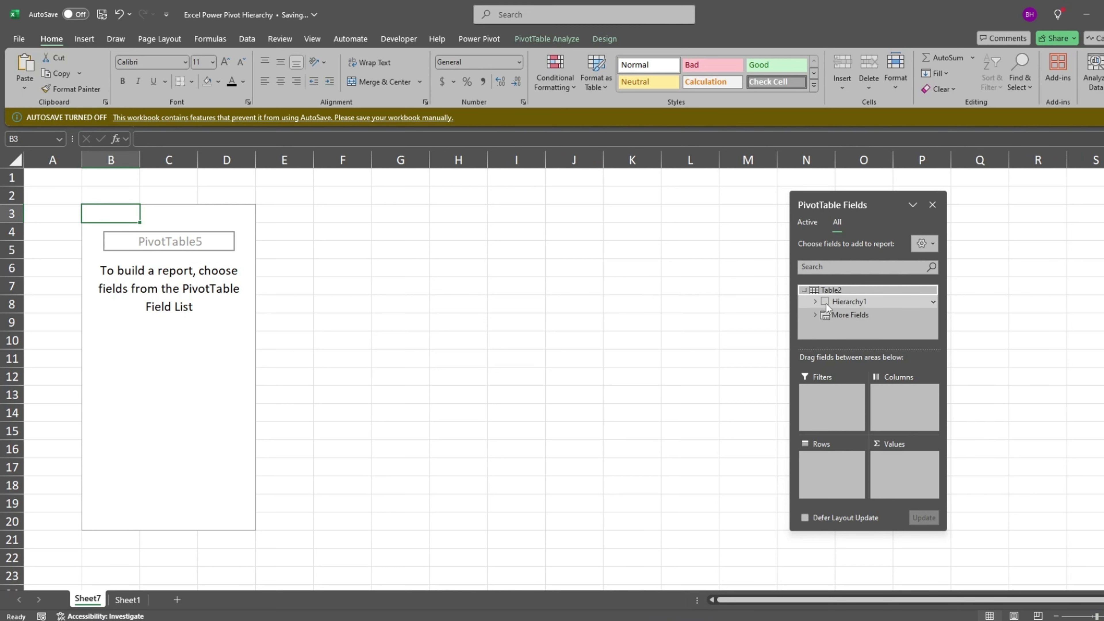
click(817, 302)
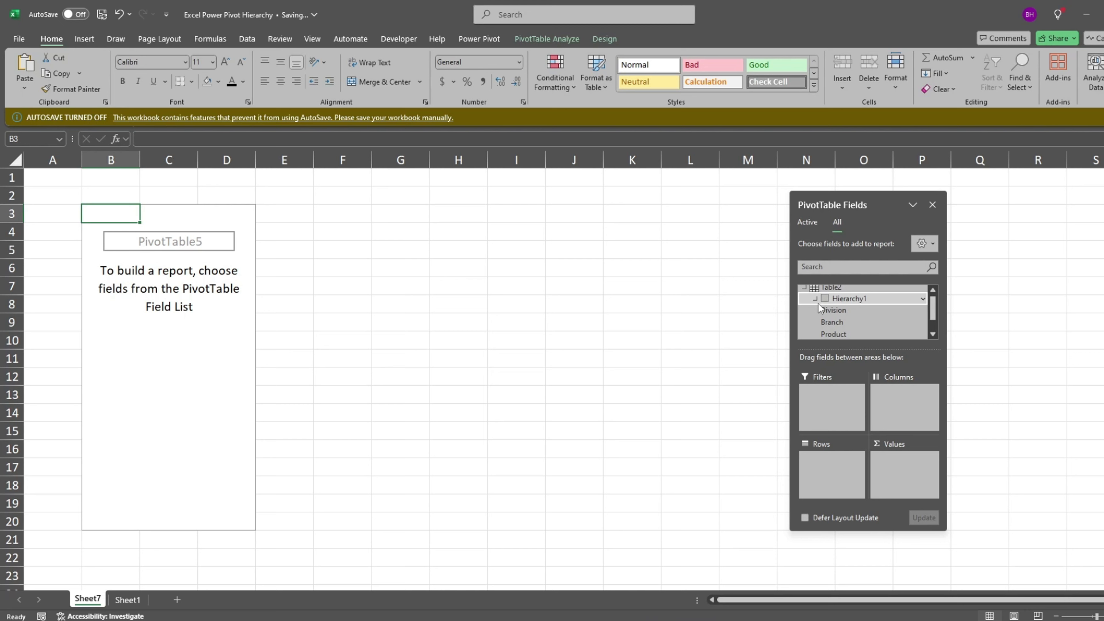
click(846, 301)
scroll(864, 318, down, 1)
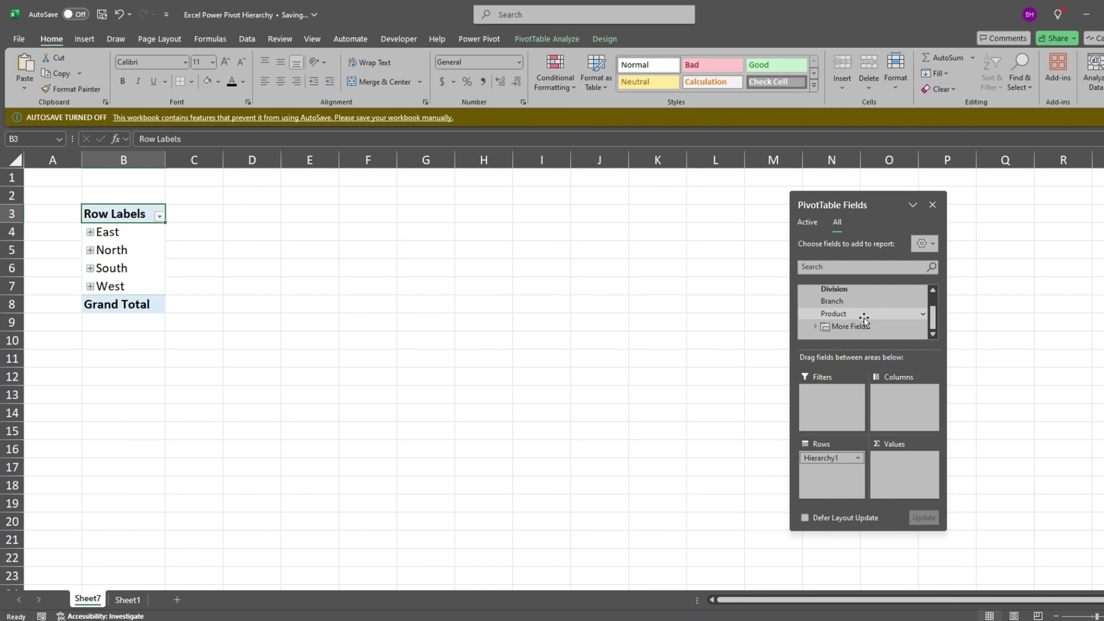
click(816, 327)
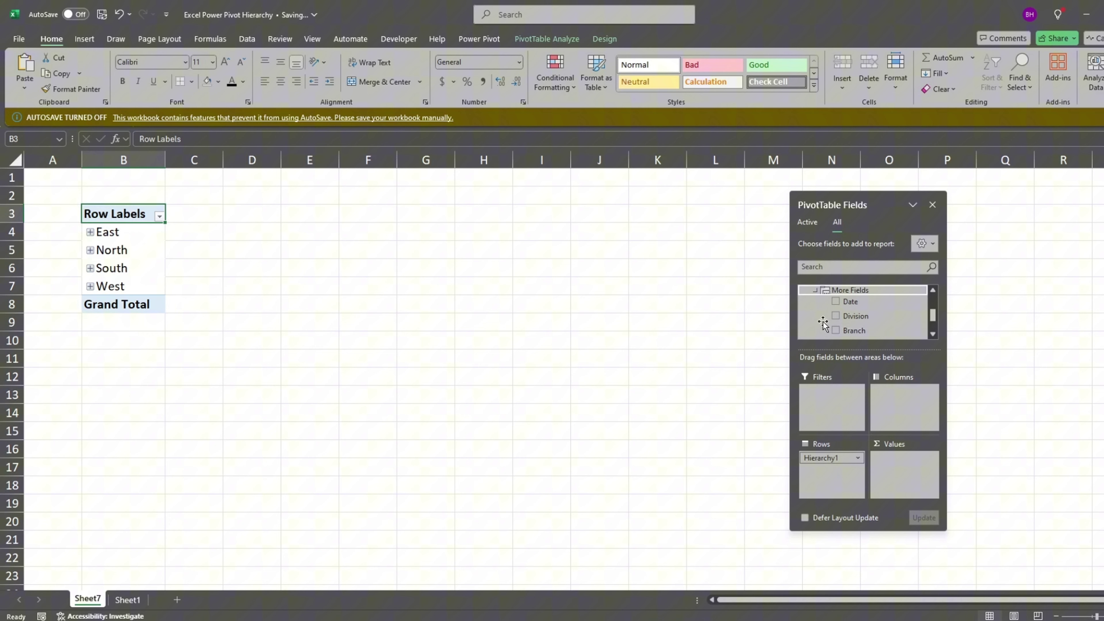
scroll(813, 316, down, 2)
drag(856, 334, 896, 471)
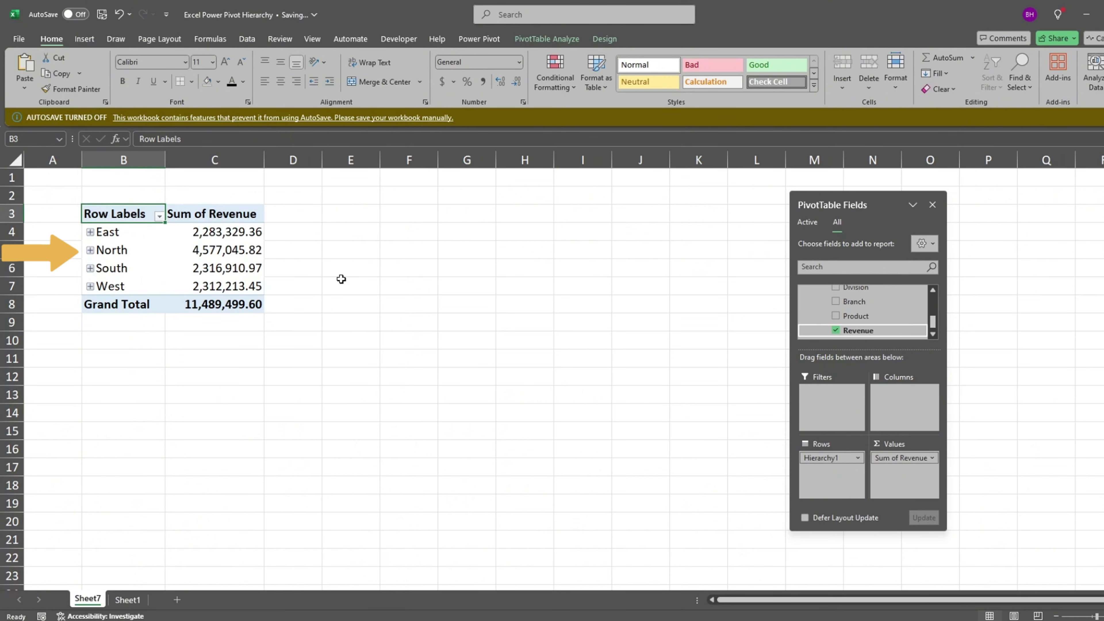
click(123, 236)
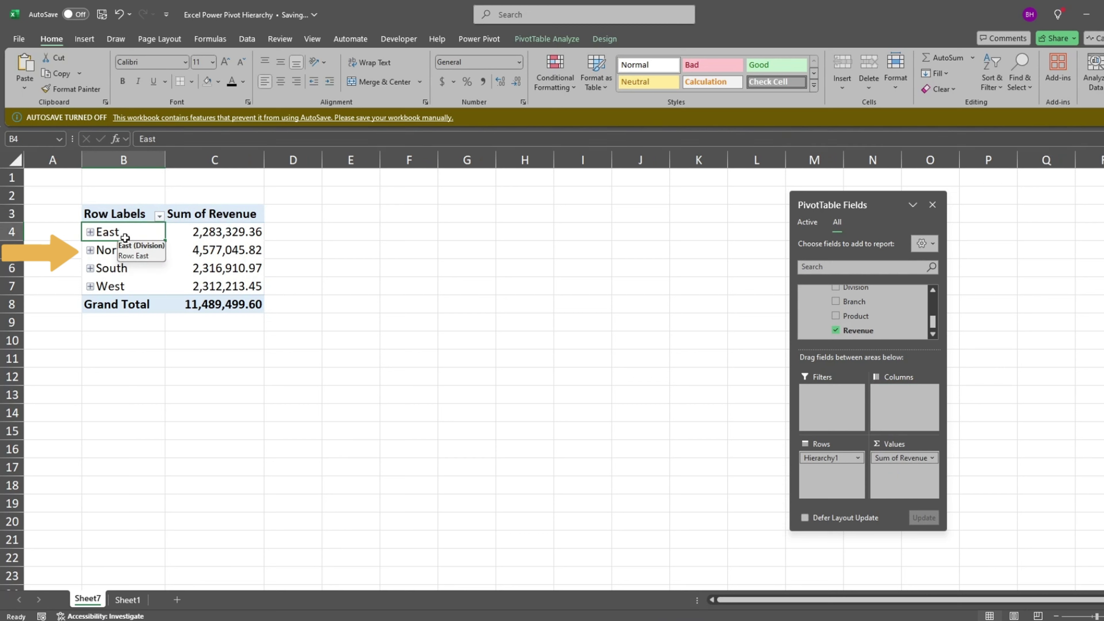
click(547, 40)
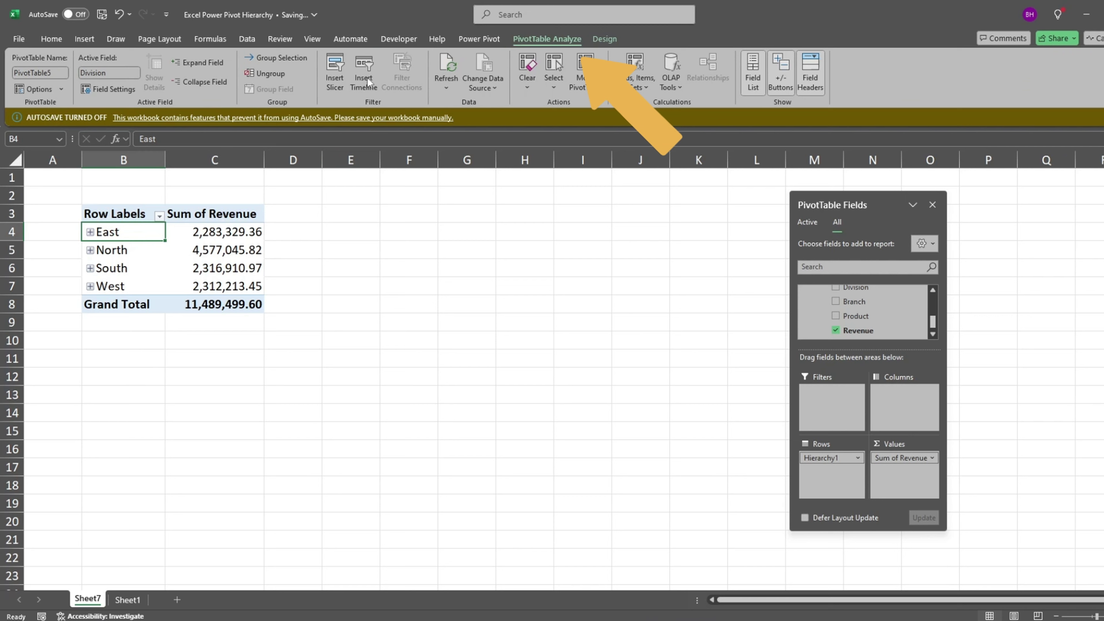
click(198, 65)
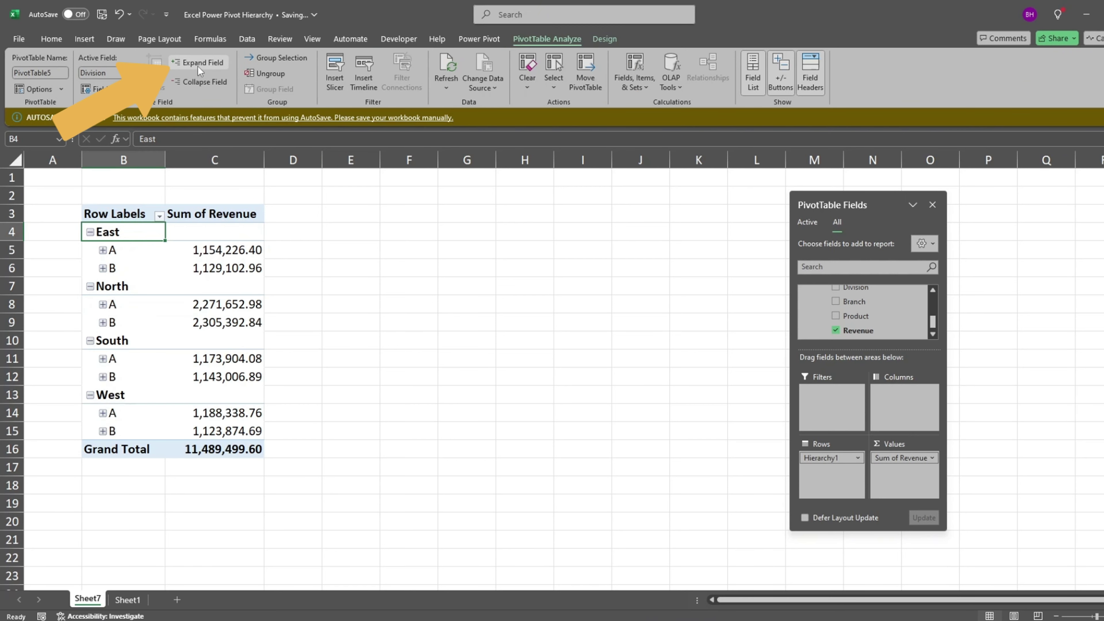
click(124, 252)
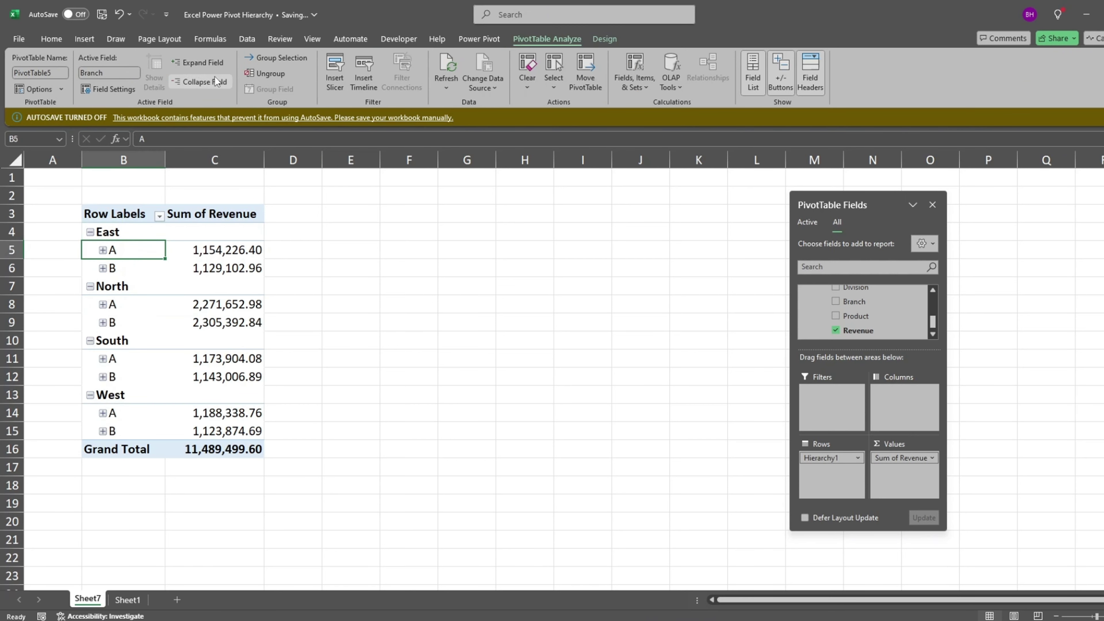
click(214, 65)
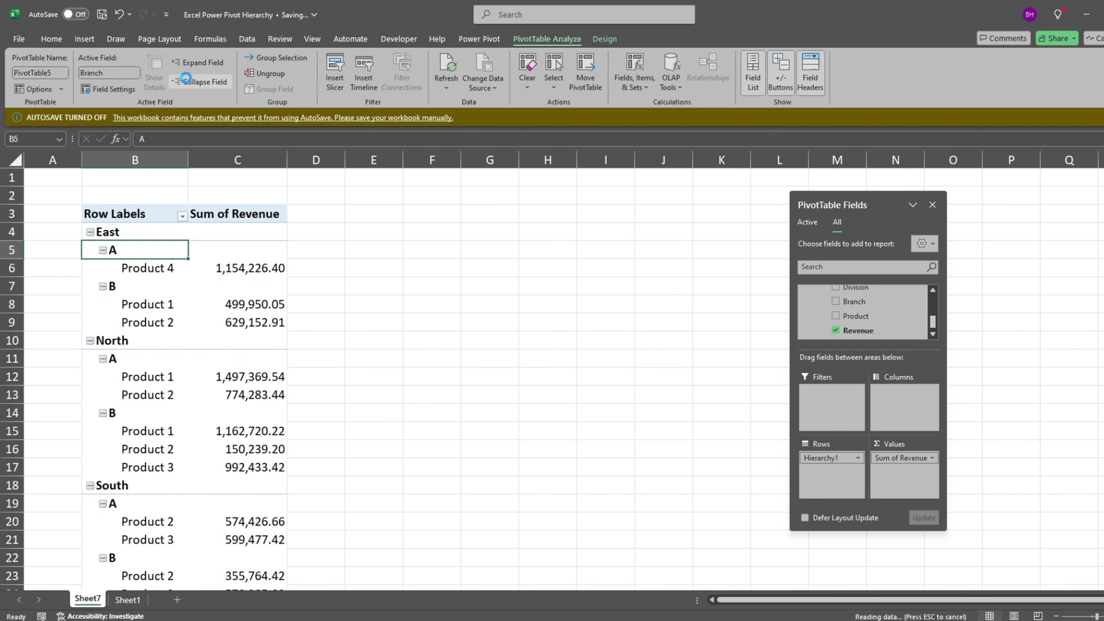
click(200, 81)
click(147, 226)
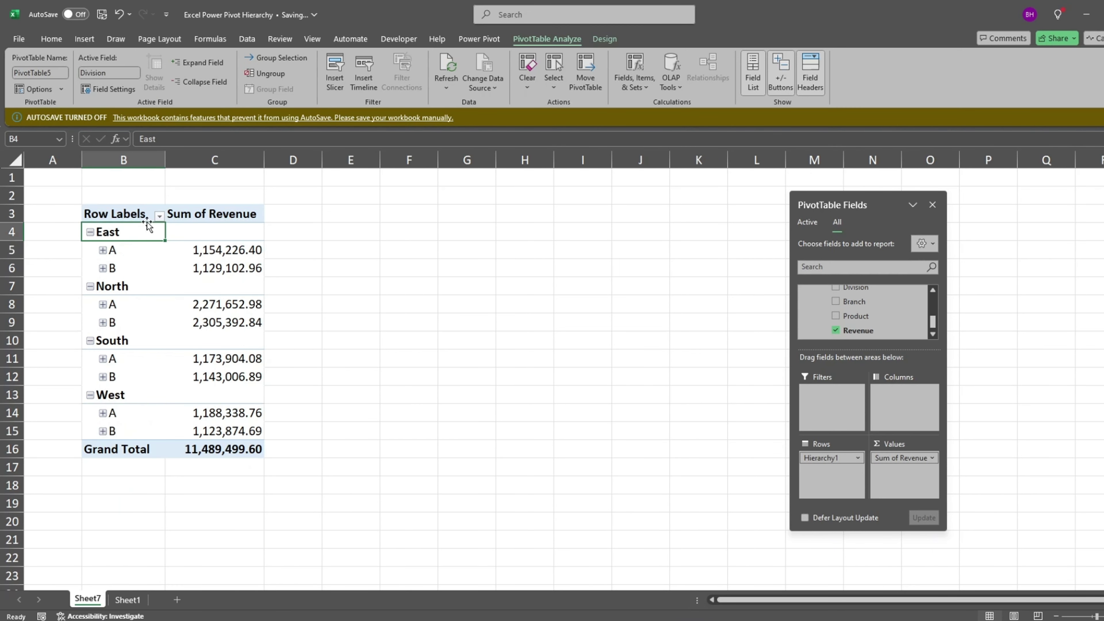
click(200, 82)
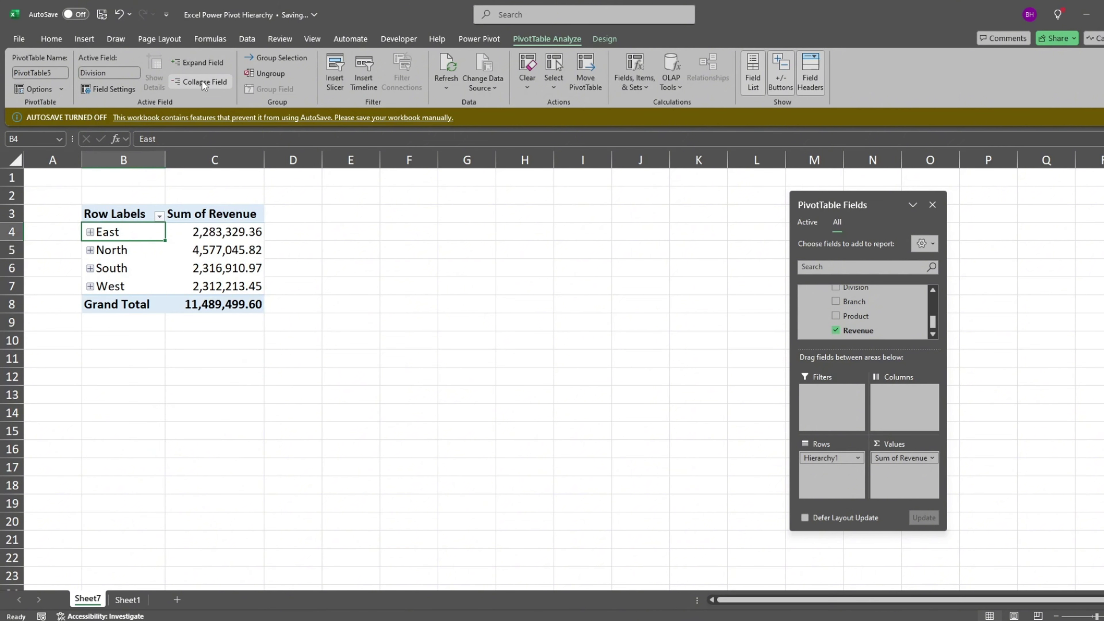
click(90, 232)
click(102, 250)
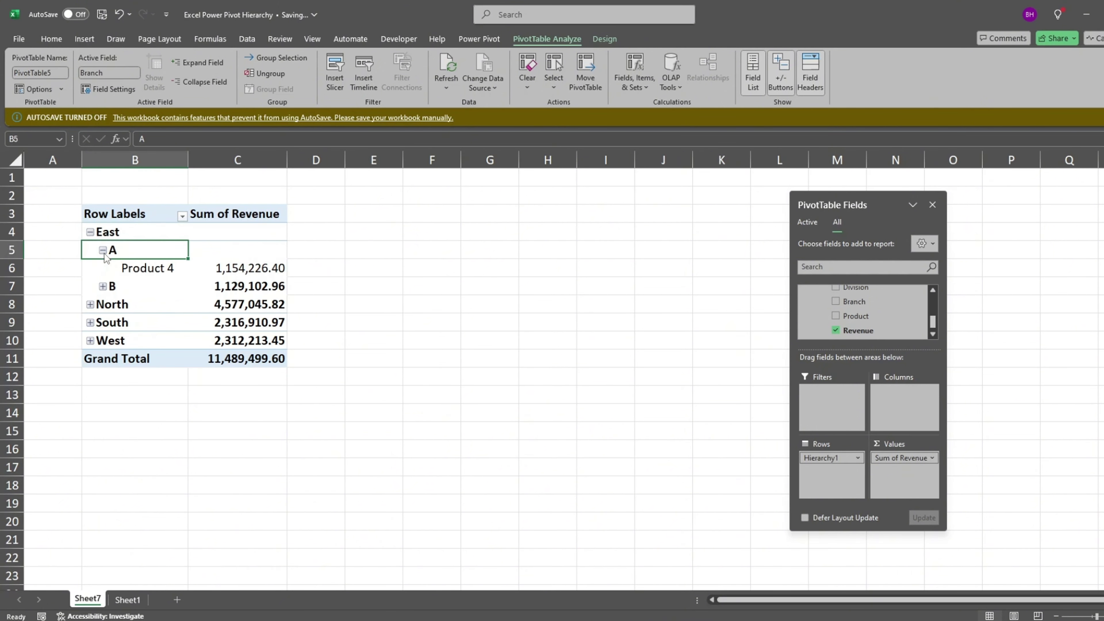
click(102, 251)
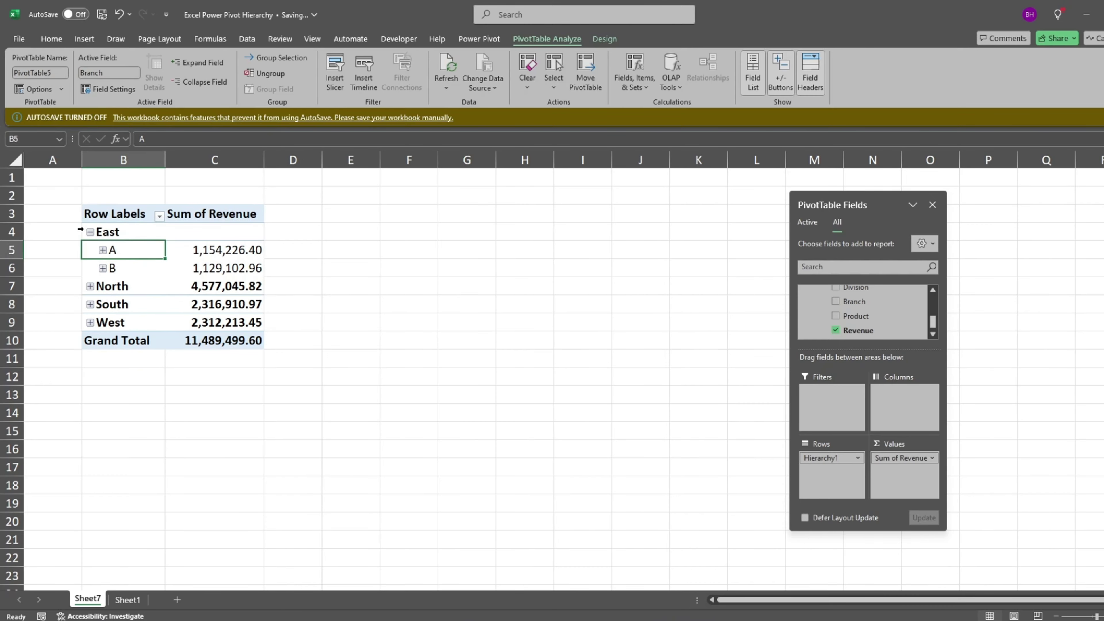
click(90, 232)
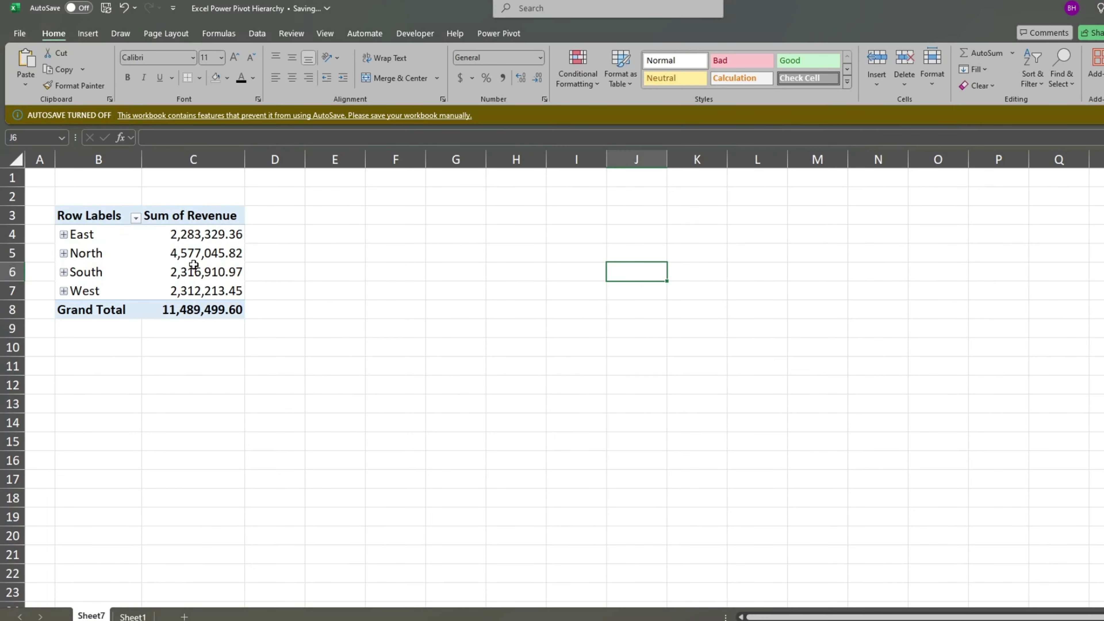
click(193, 266)
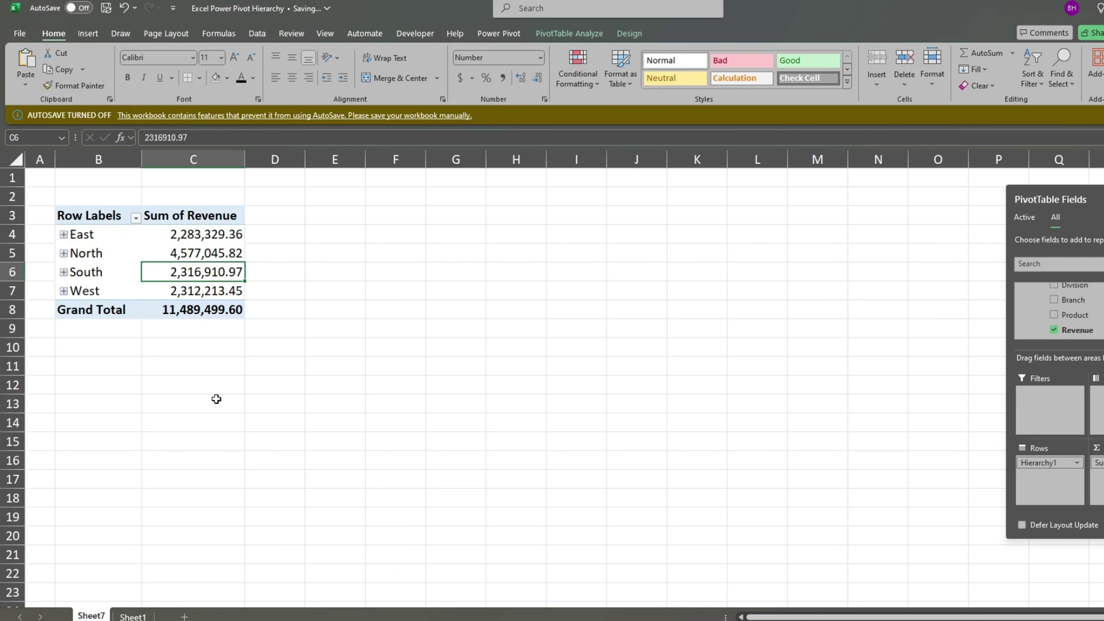
Insert a 3-D Clustered Bar pivot chart from the pivot table.
click(88, 38)
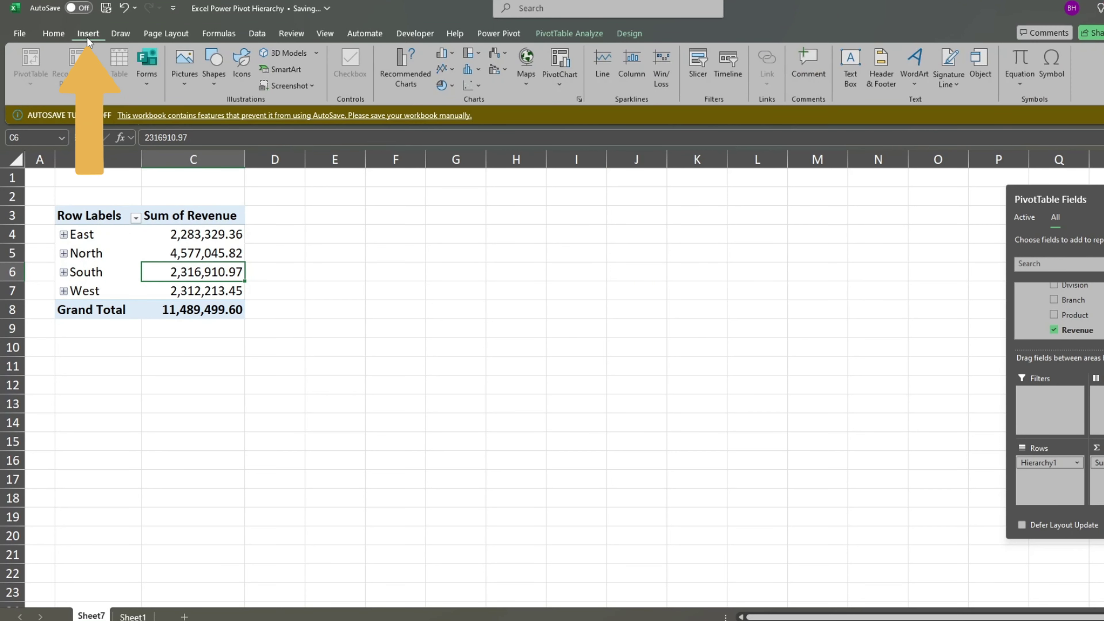
click(560, 83)
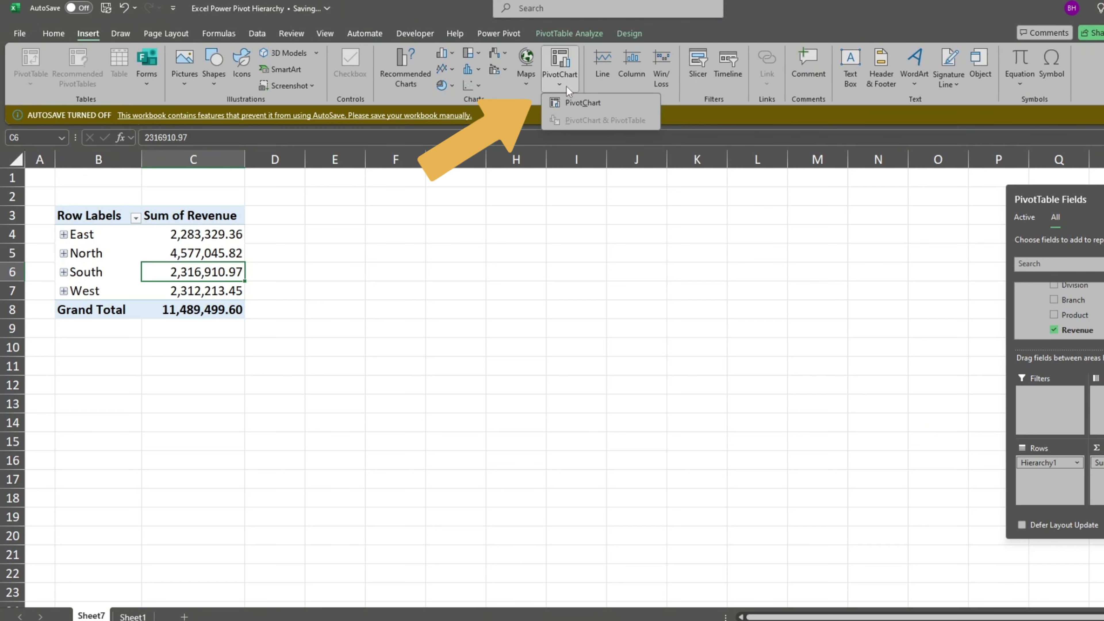
click(574, 101)
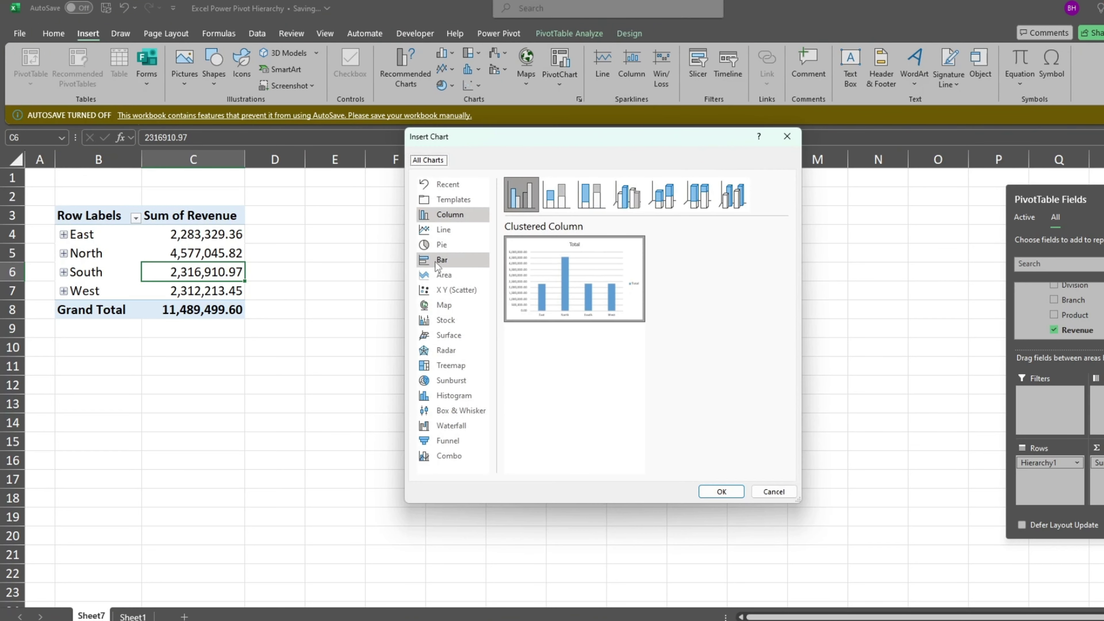
click(437, 262)
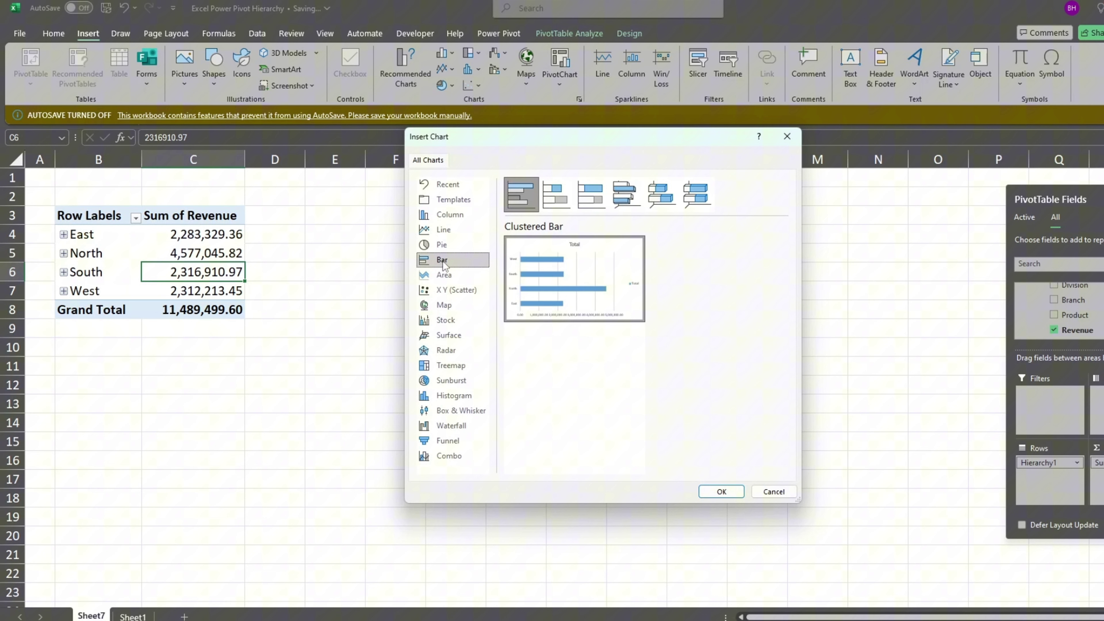
click(625, 197)
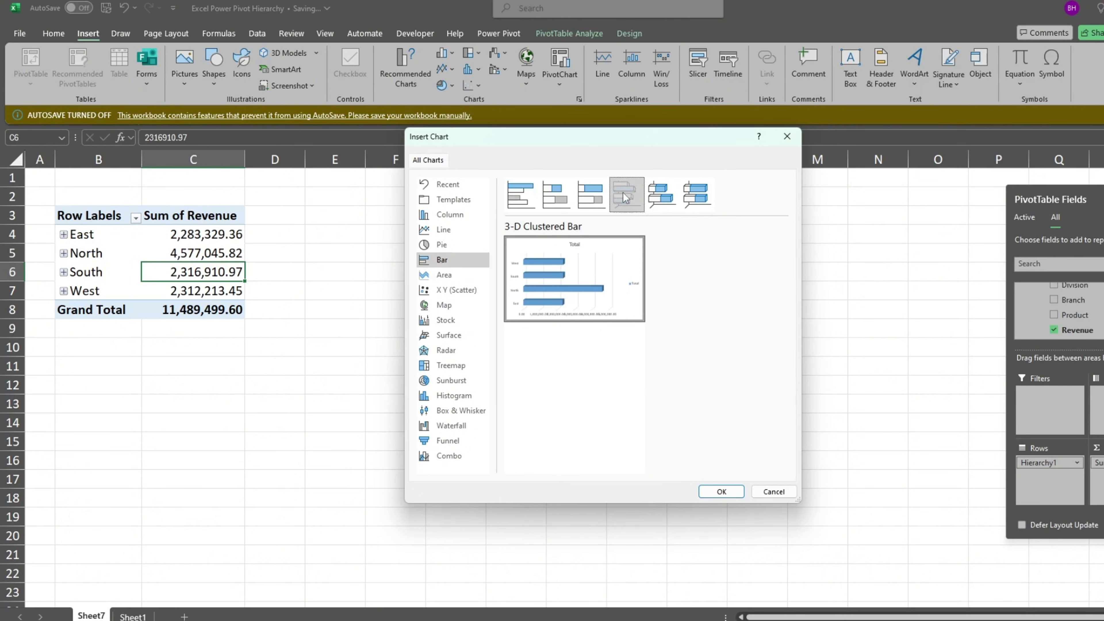
click(722, 491)
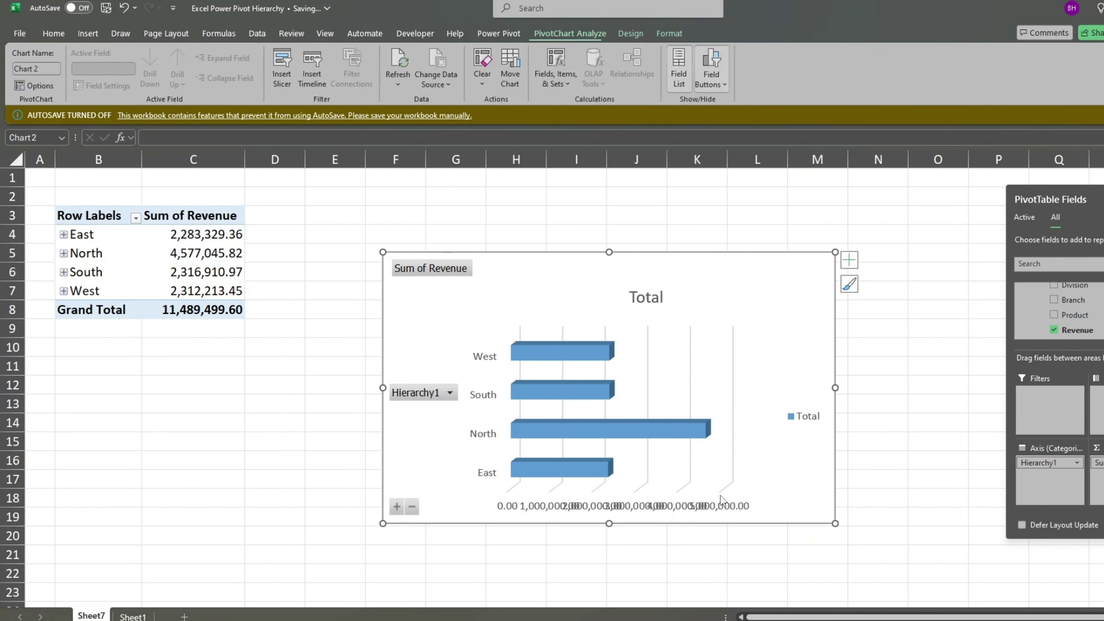
Place and enlarge the chart beside the table, apply the dark labelled style, delete the TOTAL title.
drag(587, 285, 478, 220)
drag(733, 466, 982, 537)
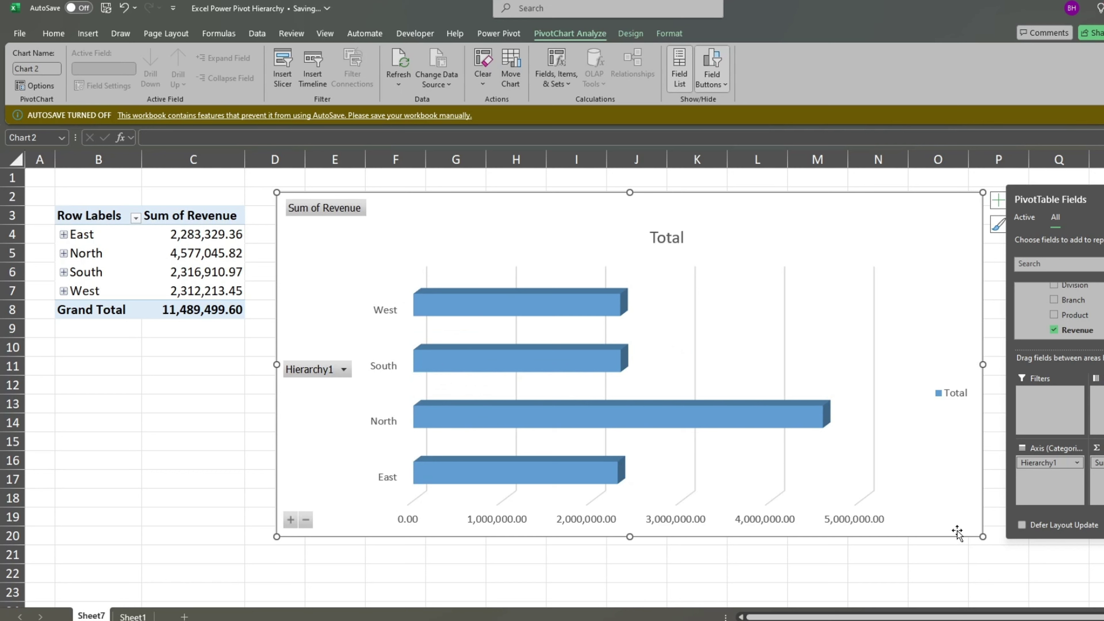
click(620, 35)
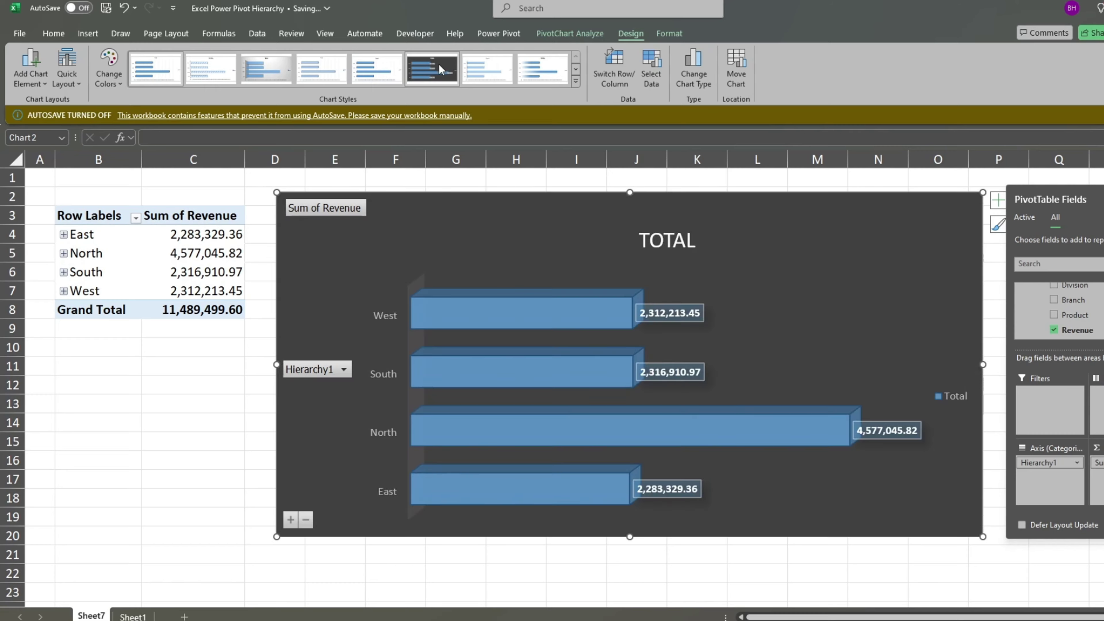
click(452, 66)
click(675, 243)
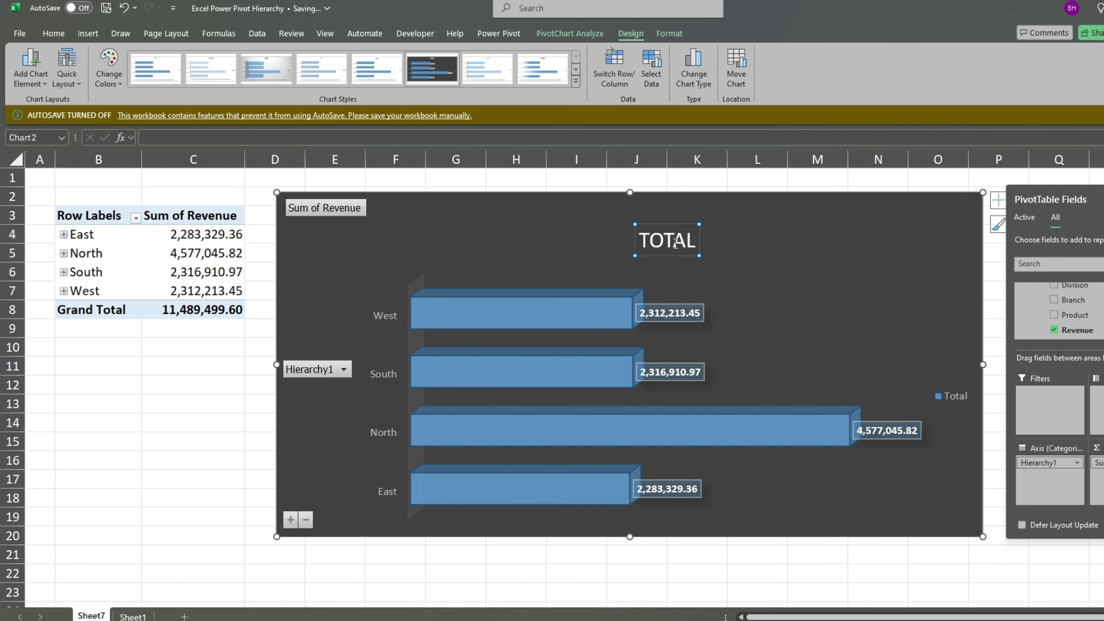
key(Delete)
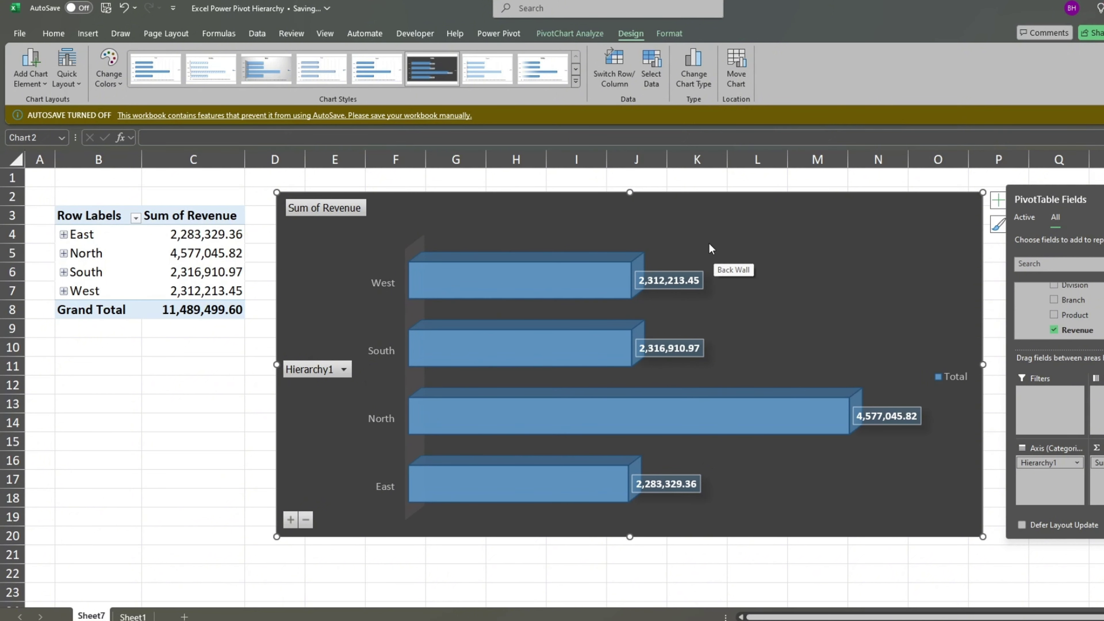
Expand the chart hierarchy from regions to branches A and B, then to their products.
click(291, 521)
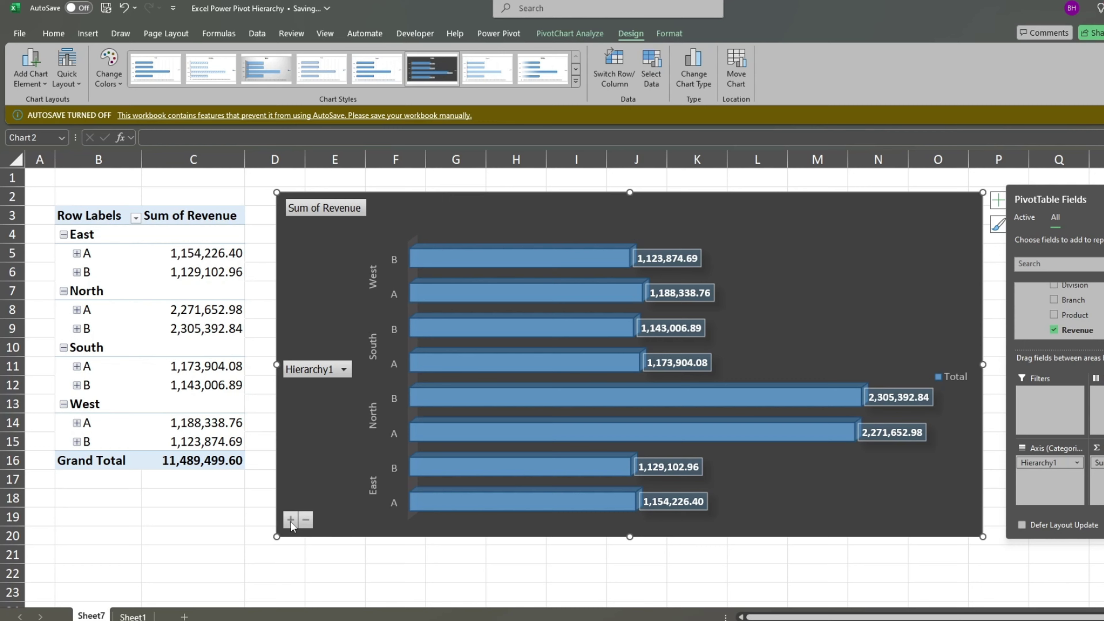
click(291, 521)
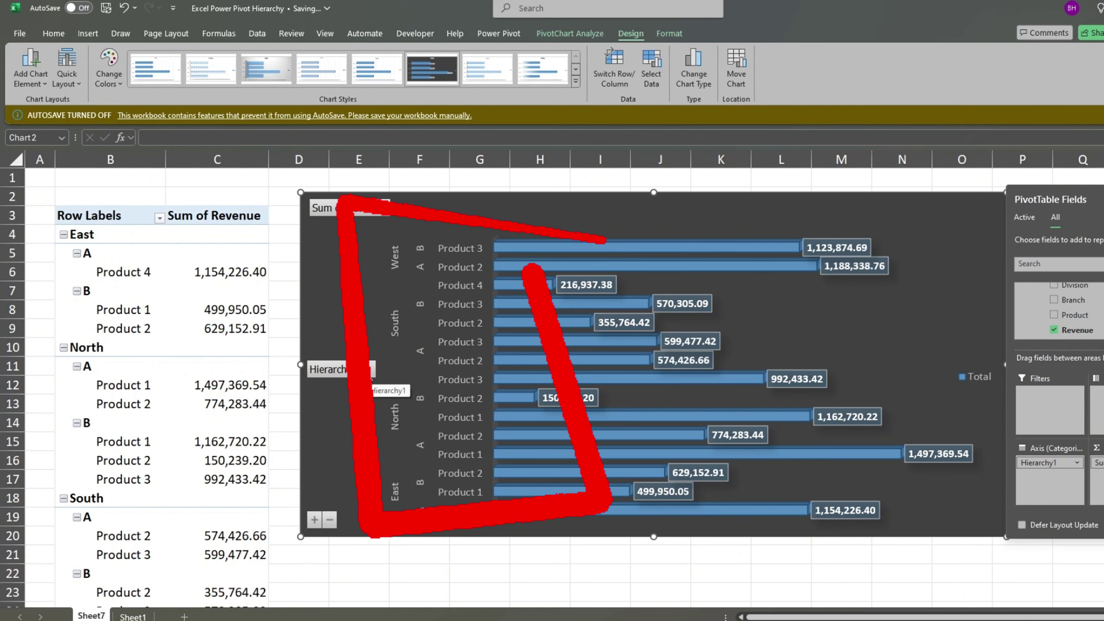
click(369, 371)
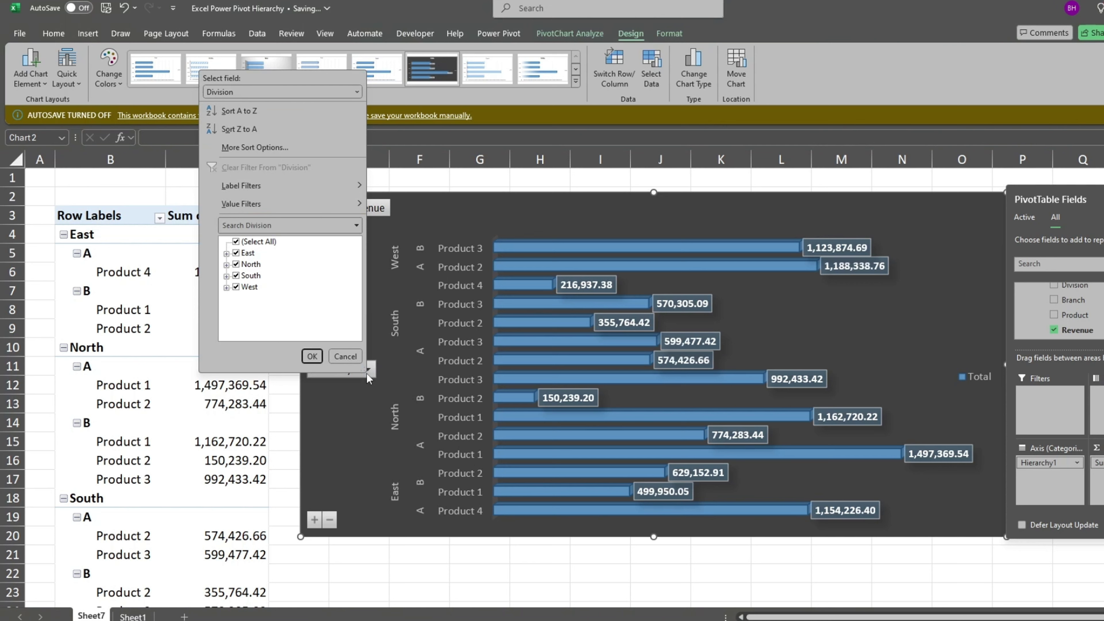
click(238, 243)
click(236, 264)
click(311, 360)
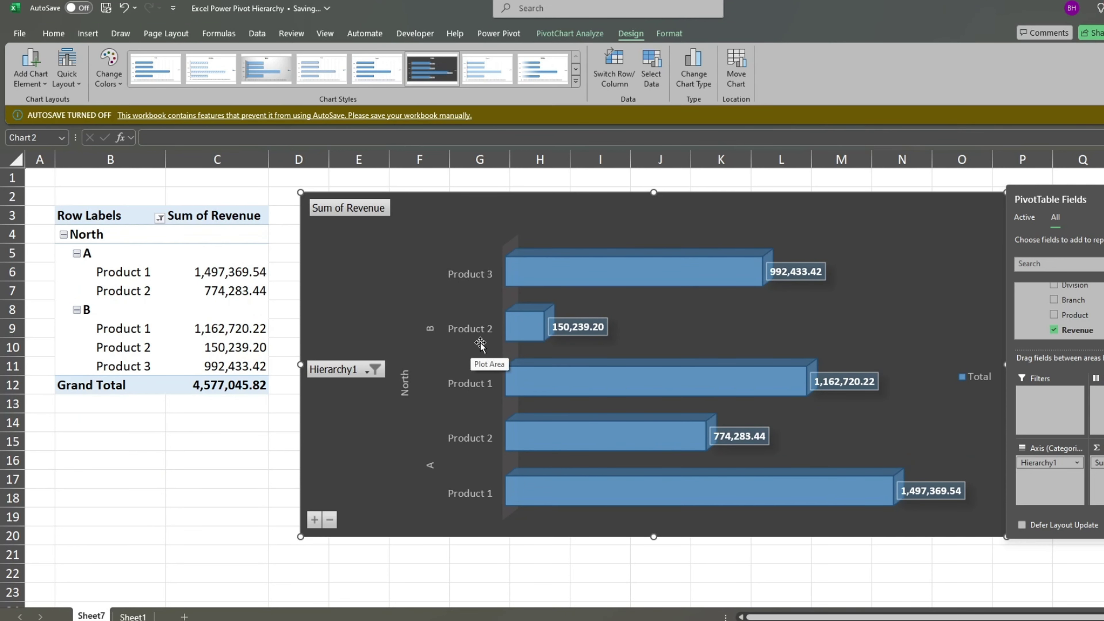
mouse_move(514, 340)
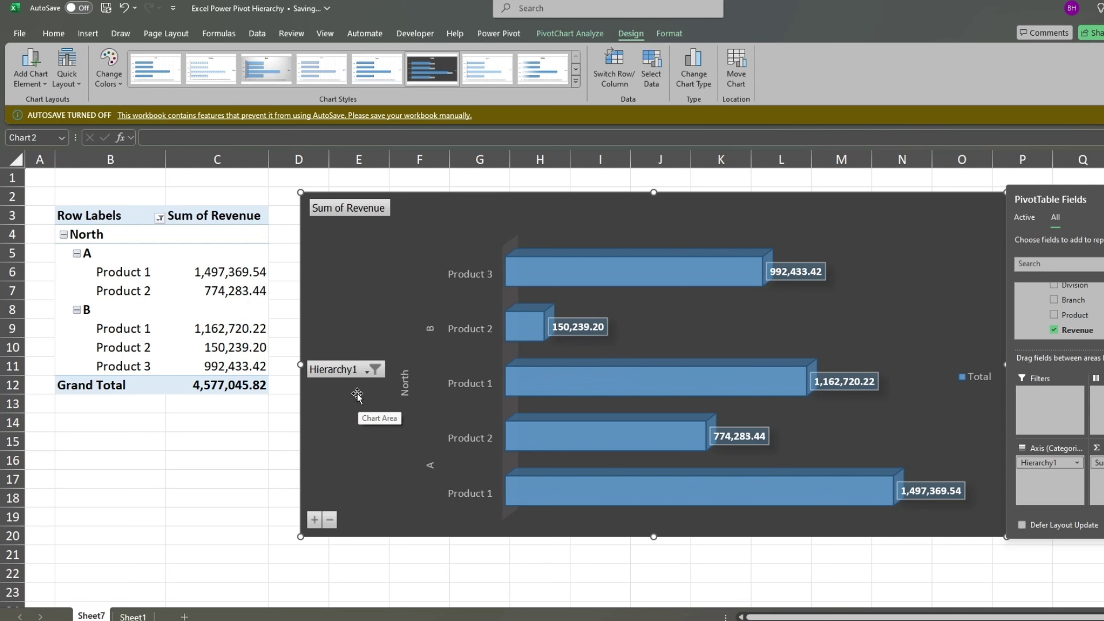
click(375, 369)
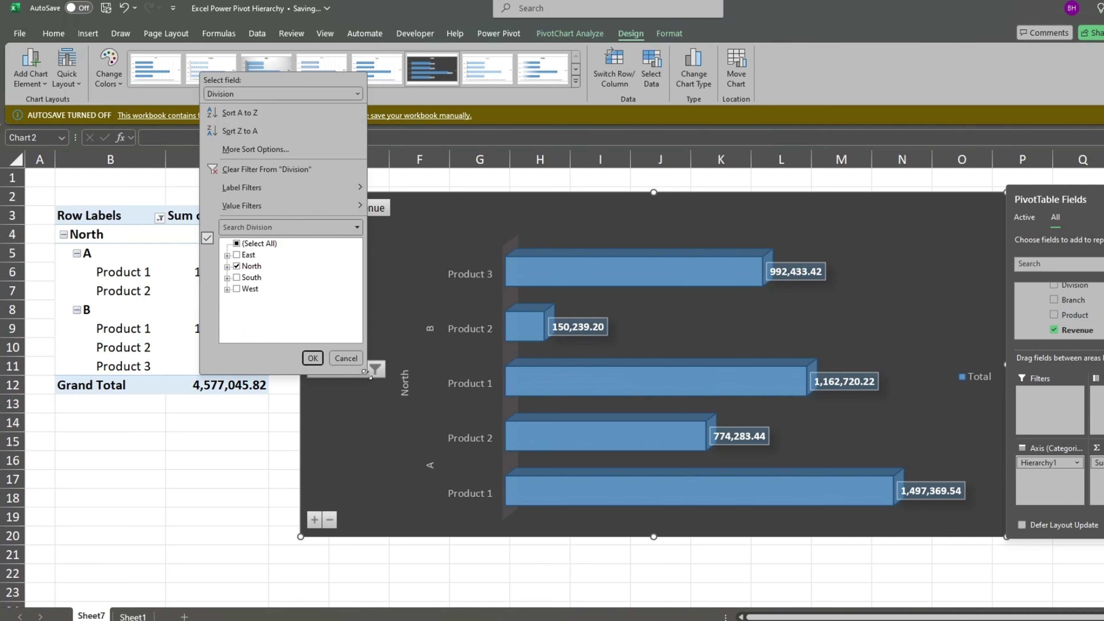
click(237, 244)
click(313, 358)
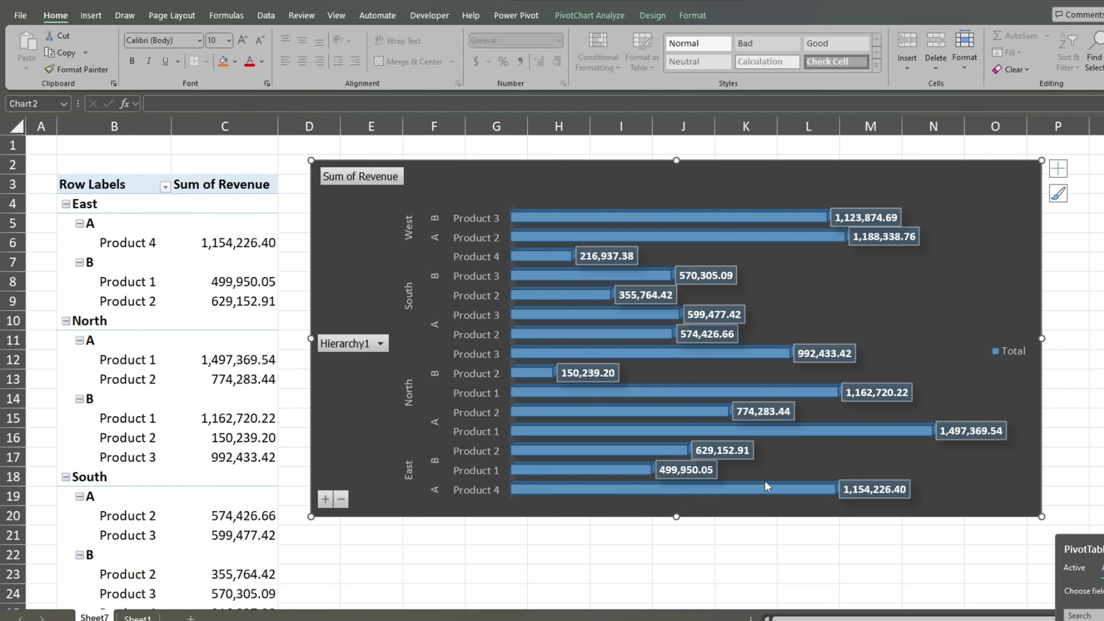
Apply the light gradient chart style with category divider lines to the pivot chart.
click(451, 242)
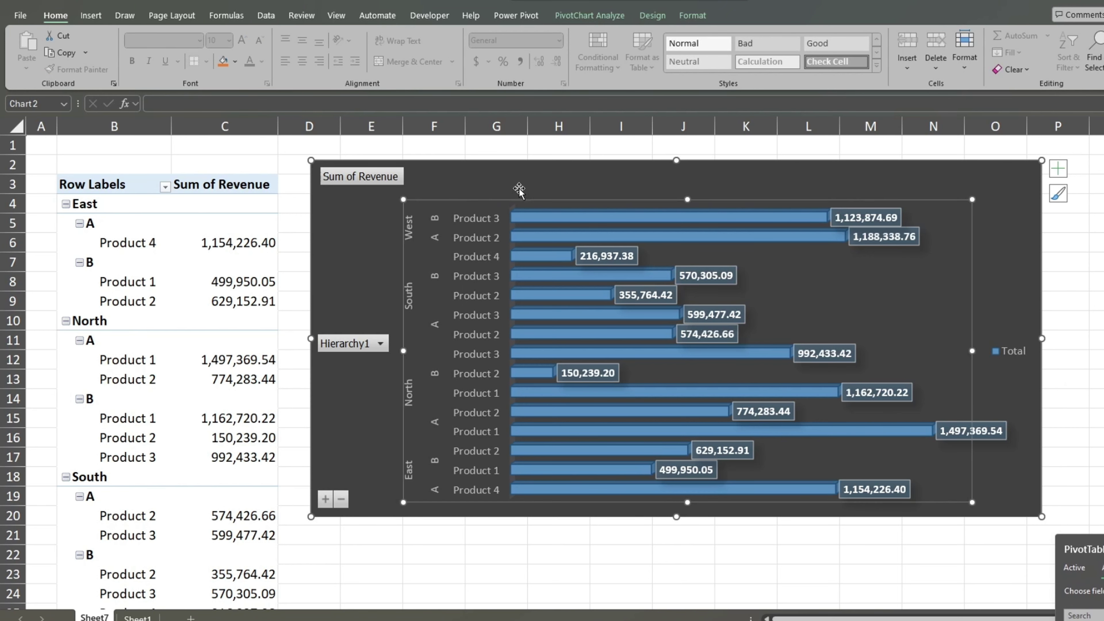
click(653, 16)
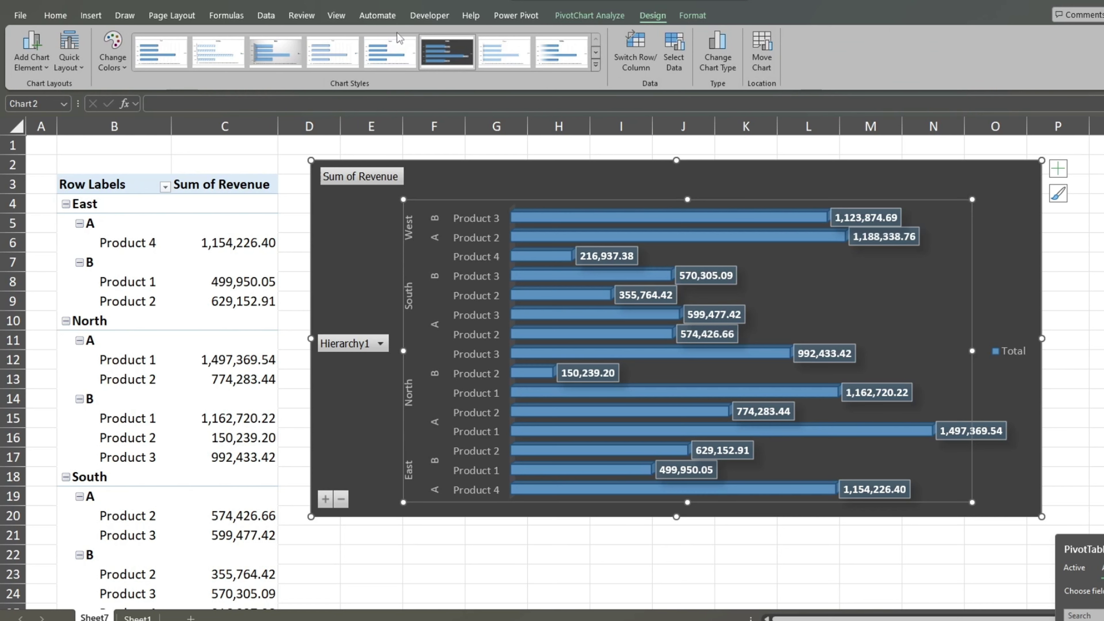
click(272, 53)
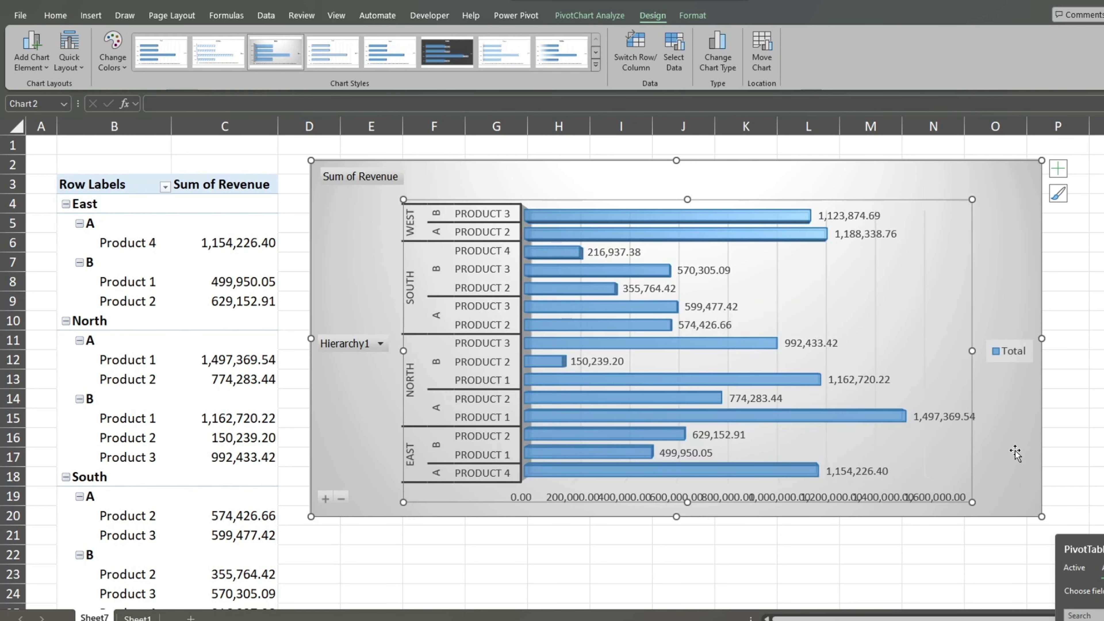
Enlarge the chart by widening it to the right and making it slightly taller.
click(1042, 338)
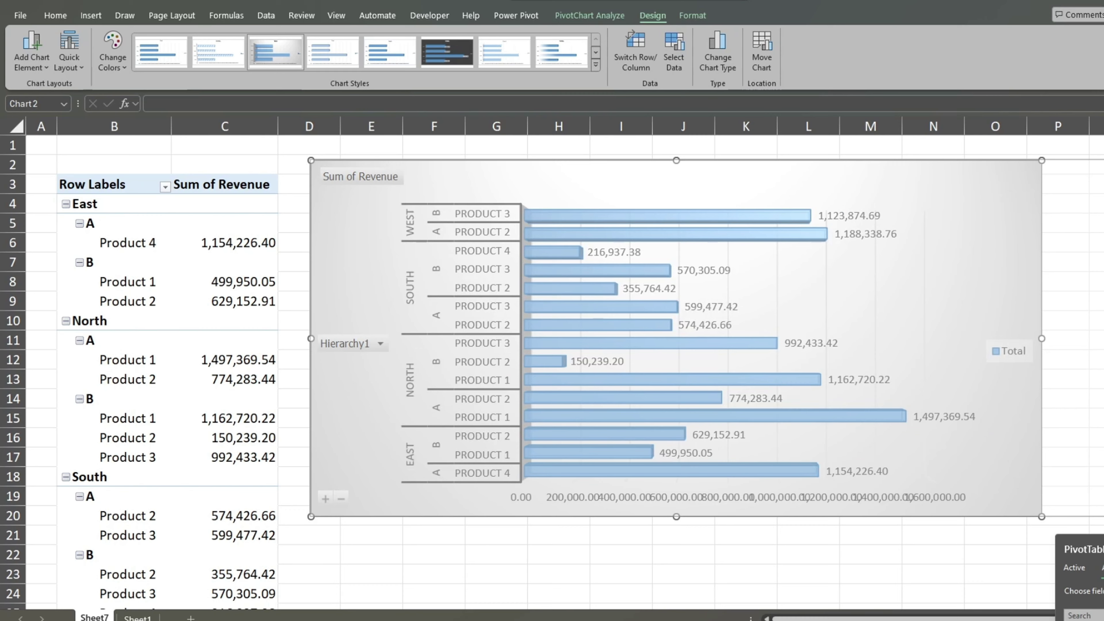
drag(1042, 339, 1103, 339)
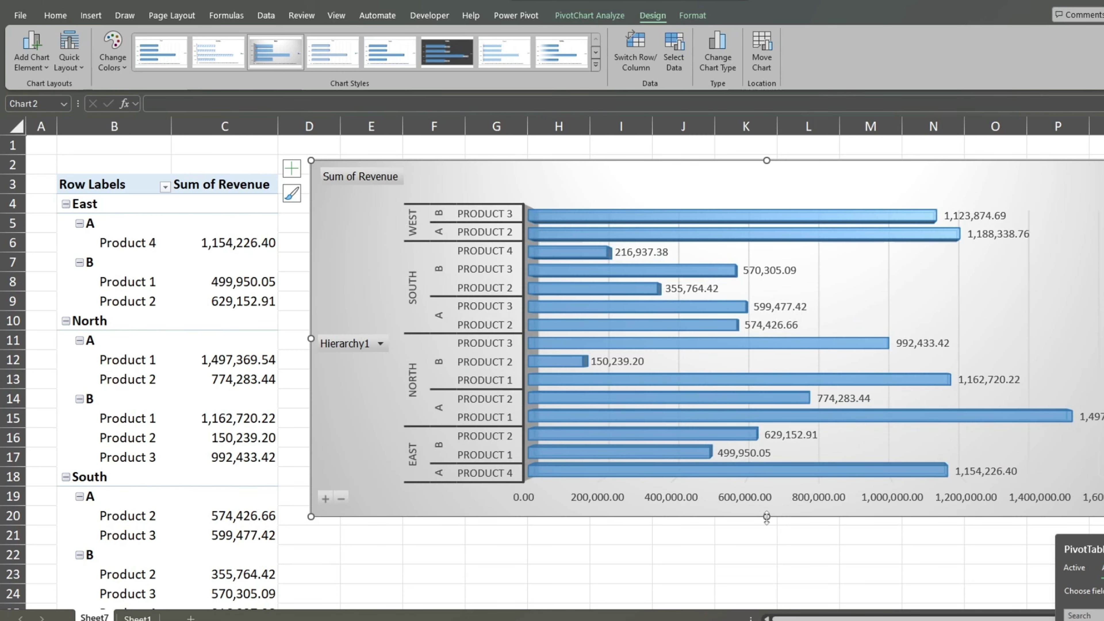
drag(767, 516, 767, 529)
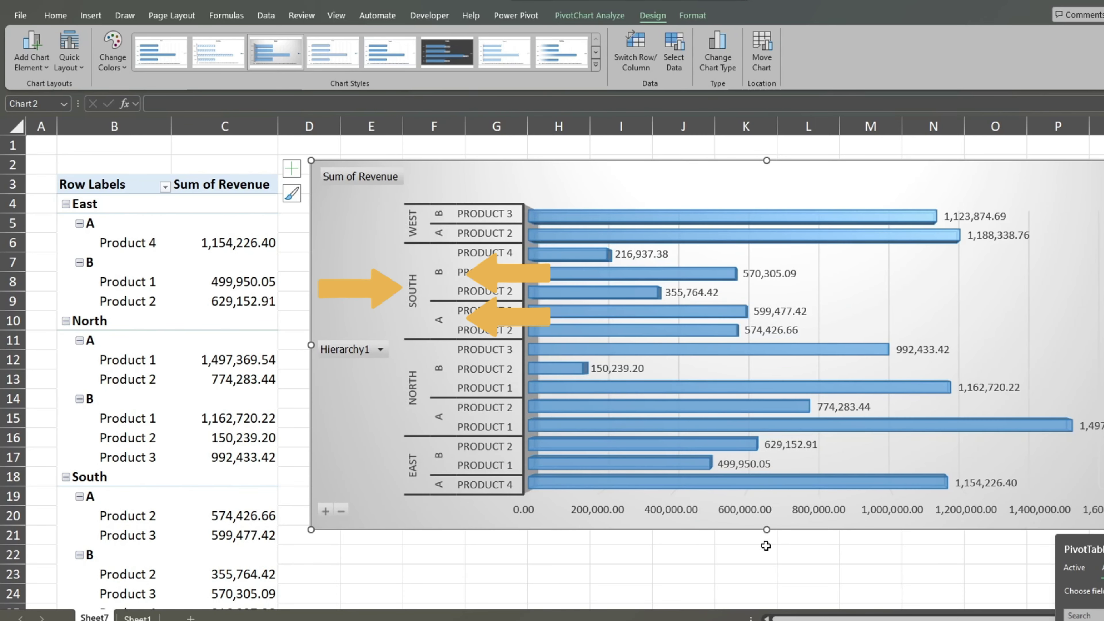
click(763, 579)
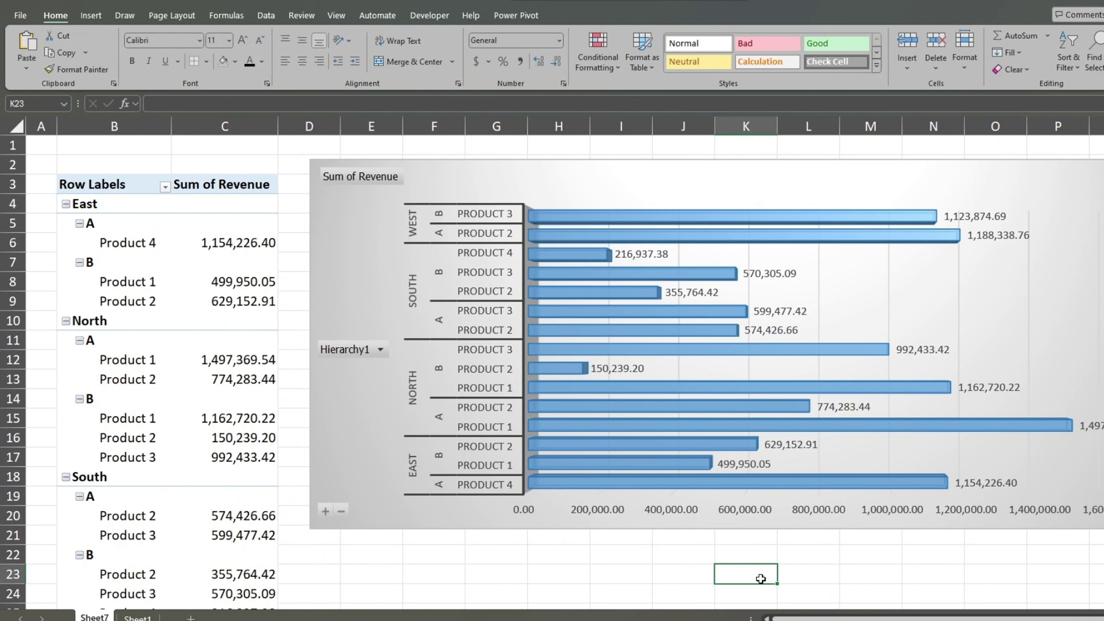